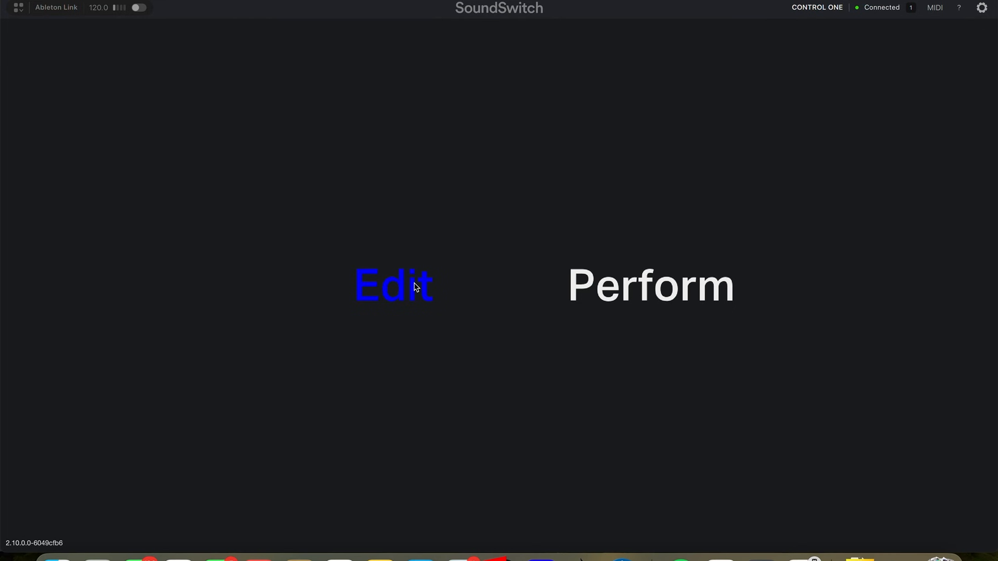
Enter Edit mode and show the DMX map of the patched fixtures.
{"action": "left_click", "coordinate": [416, 288]}
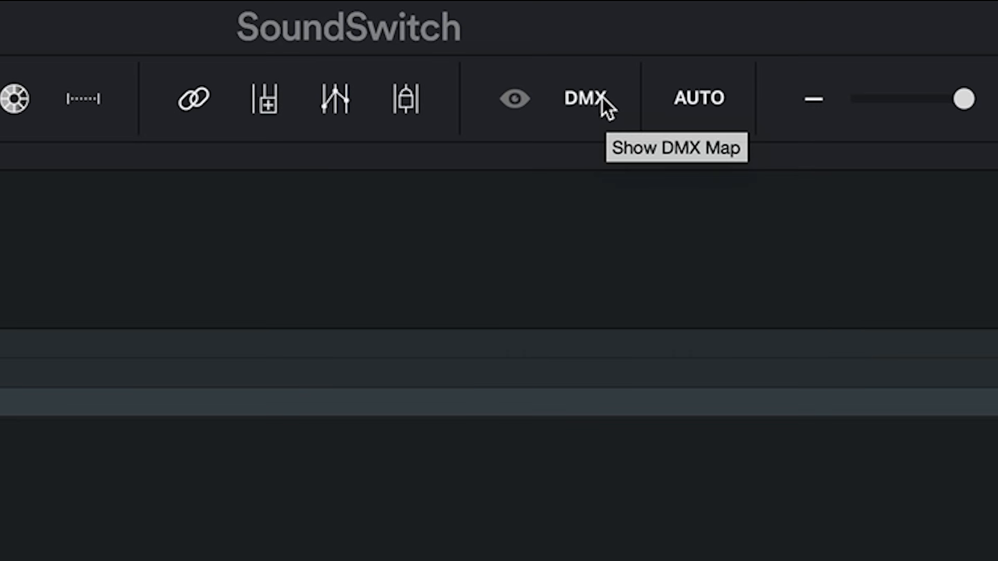
{"action": "left_click", "coordinate": [599, 64]}
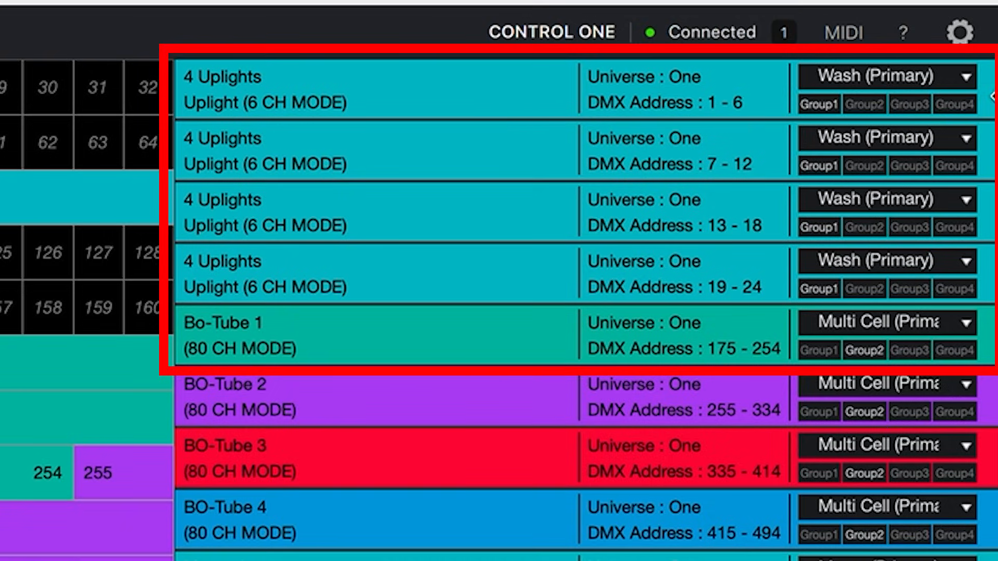
Open the fixture type menus of the first uplight and the movers to review the available types.
{"action": "left_click", "coordinate": [876, 76]}
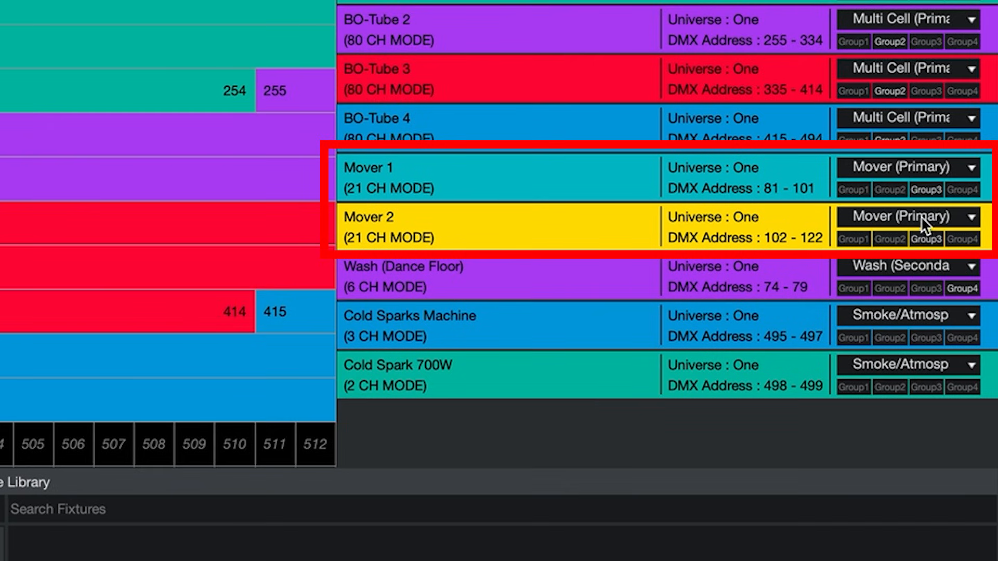
{"action": "left_click", "coordinate": [935, 170]}
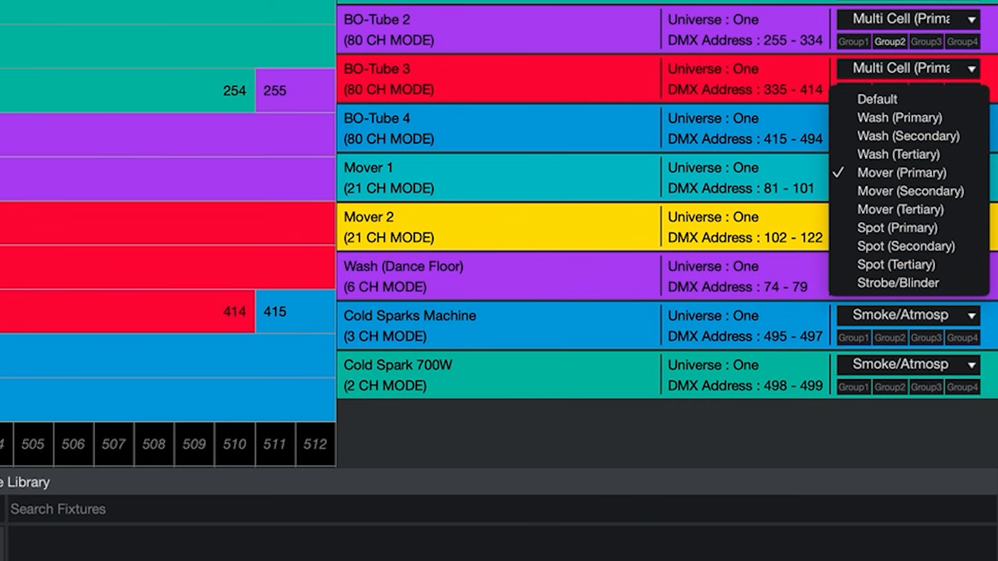
{"action": "left_click", "coordinate": [806, 187]}
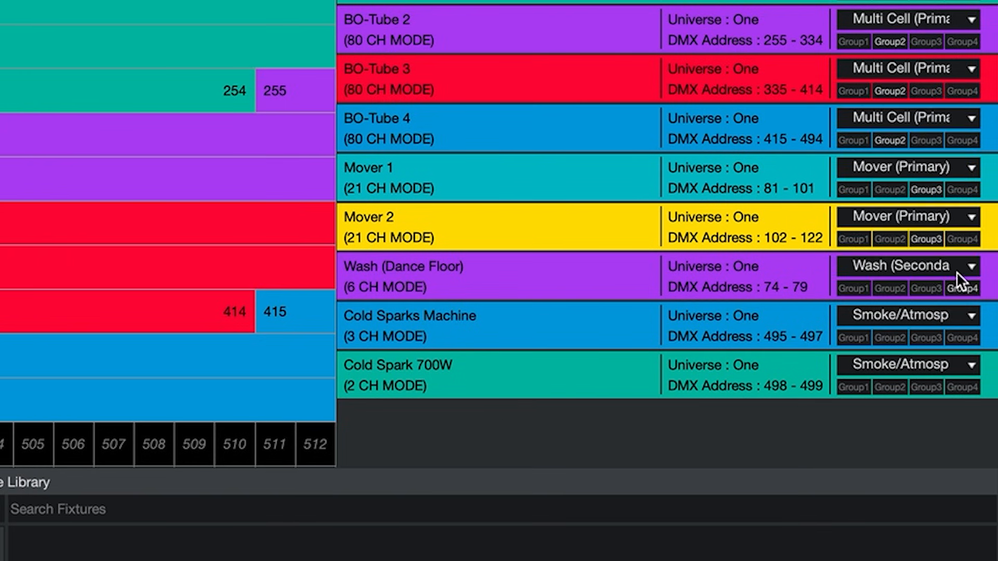
Set the Wash (Dance Floor) fixture's type to Strobe/Blinder.
{"action": "left_click", "coordinate": [956, 274]}
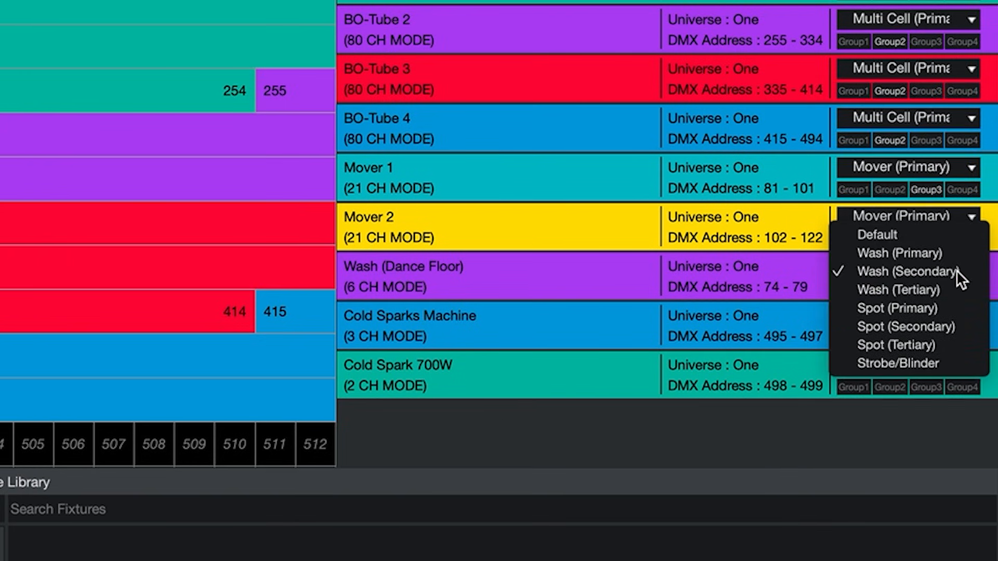
{"action": "left_click", "coordinate": [912, 363]}
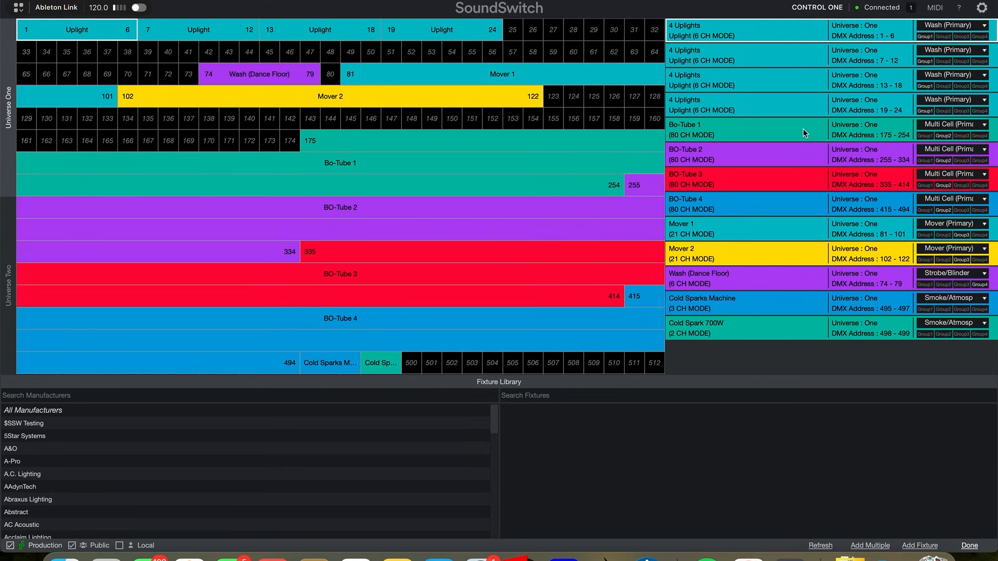
Review the fixture type options for the Bo-Tube 1 fixture.
{"action": "left_click", "coordinate": [938, 125]}
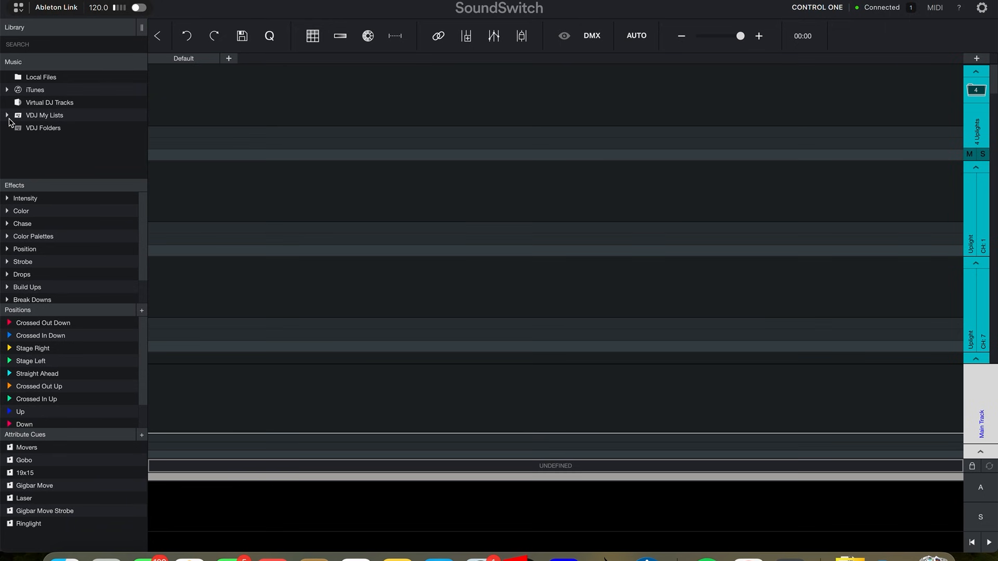
{"action": "left_click", "coordinate": [7, 115]}
Load the track This Is How We Do It (DJ Daryl) (Clean) from the SoundSwitch Demo playlist under Upcoming Events.
{"action": "scroll", "coordinate": [56, 150], "scroll_direction": "down", "scroll_amount": 3}
{"action": "left_click", "coordinate": [19, 129]}
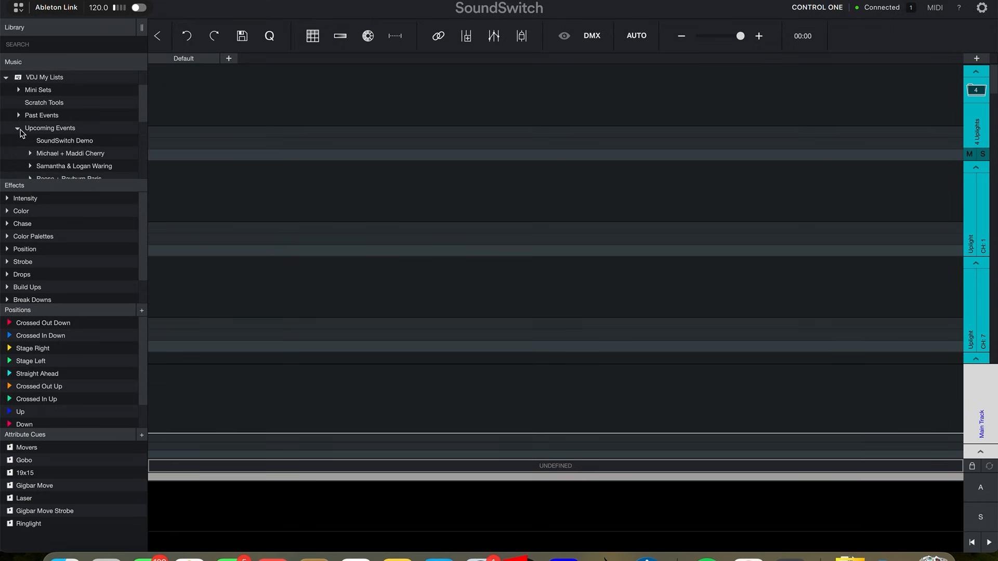
{"action": "left_click", "coordinate": [40, 140]}
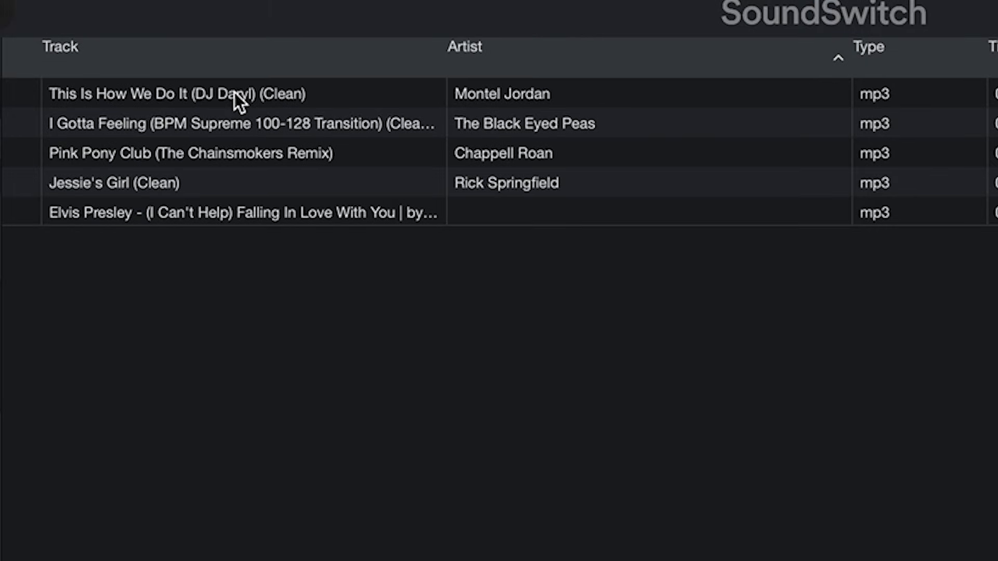
{"action": "left_click", "coordinate": [235, 94]}
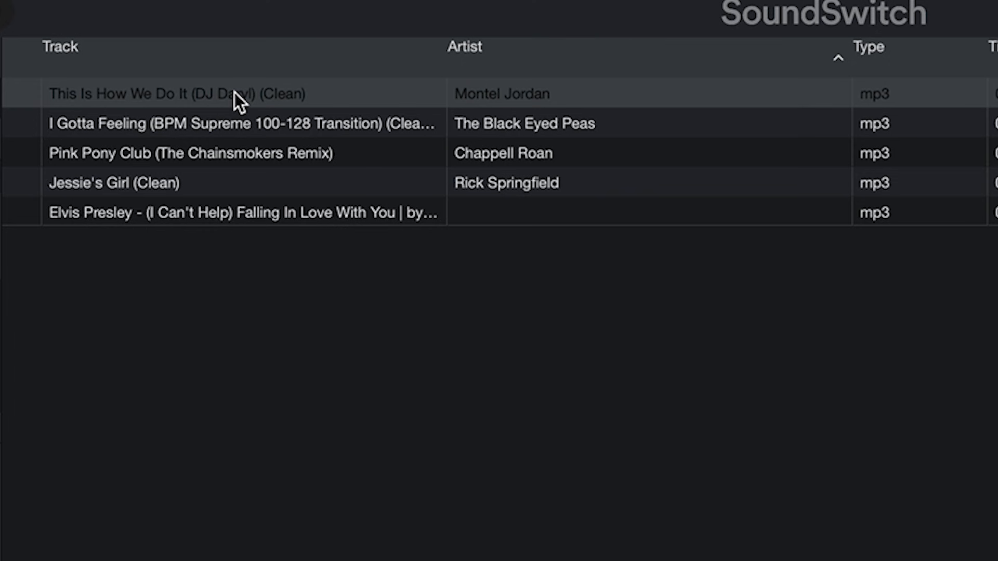
{"action": "double_click", "coordinate": [235, 93]}
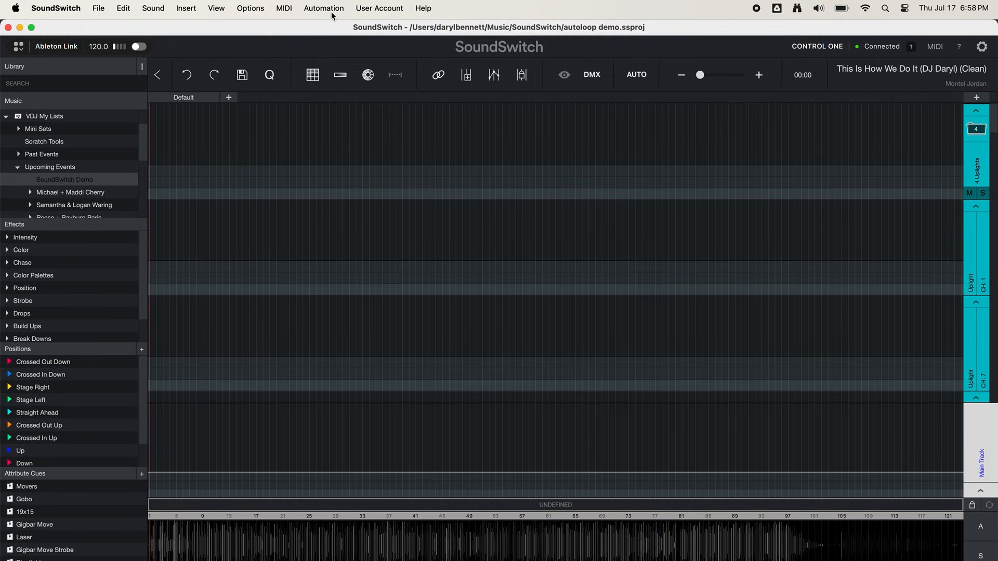
Open Autoscripting for the track, review its preset list, and switch to the advanced Automation Settings.
{"action": "left_click", "coordinate": [324, 8]}
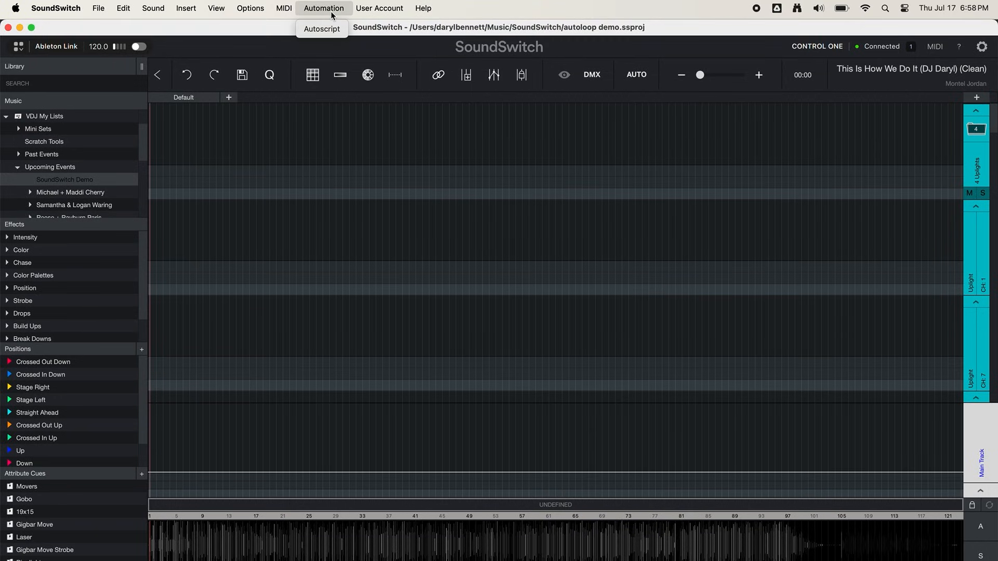
{"action": "left_click", "coordinate": [323, 26]}
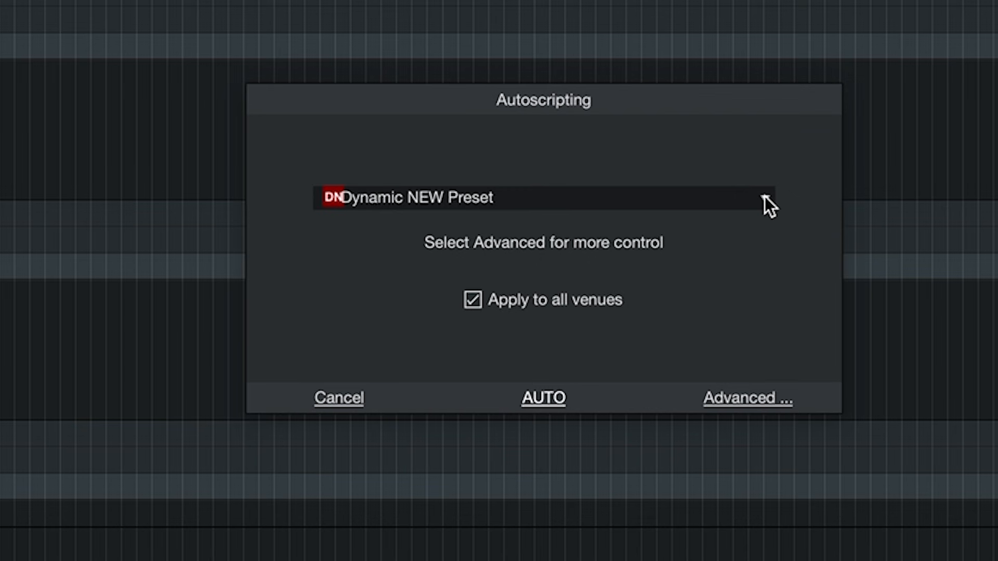
{"action": "left_click", "coordinate": [765, 198]}
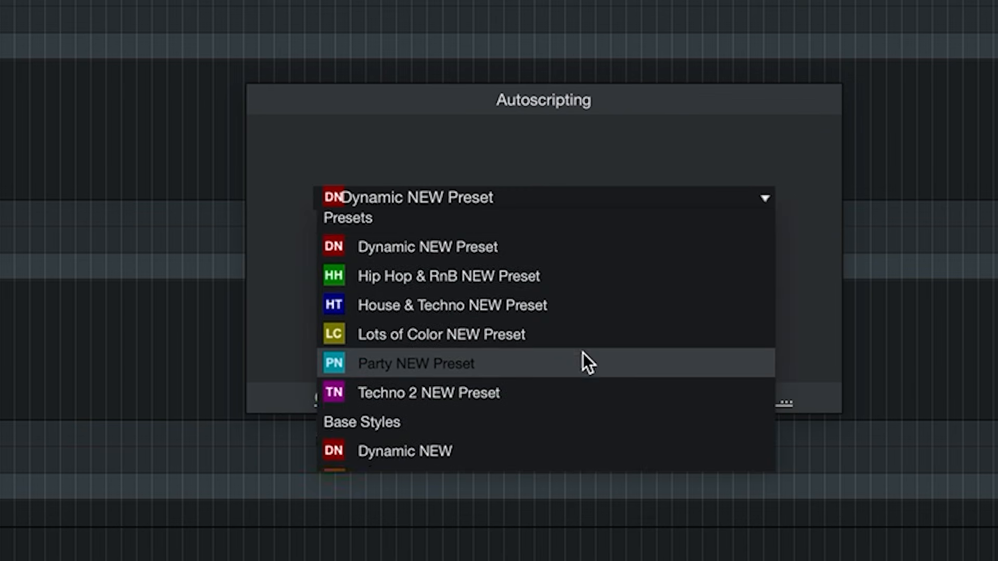
{"action": "scroll", "coordinate": [582, 354], "scroll_direction": "down", "scroll_amount": 8}
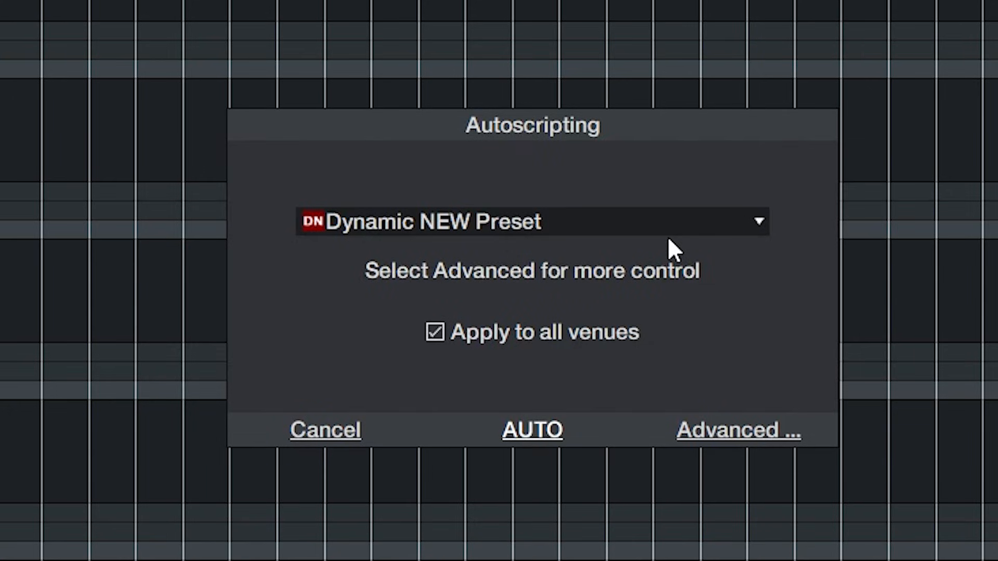
{"action": "left_click", "coordinate": [726, 432]}
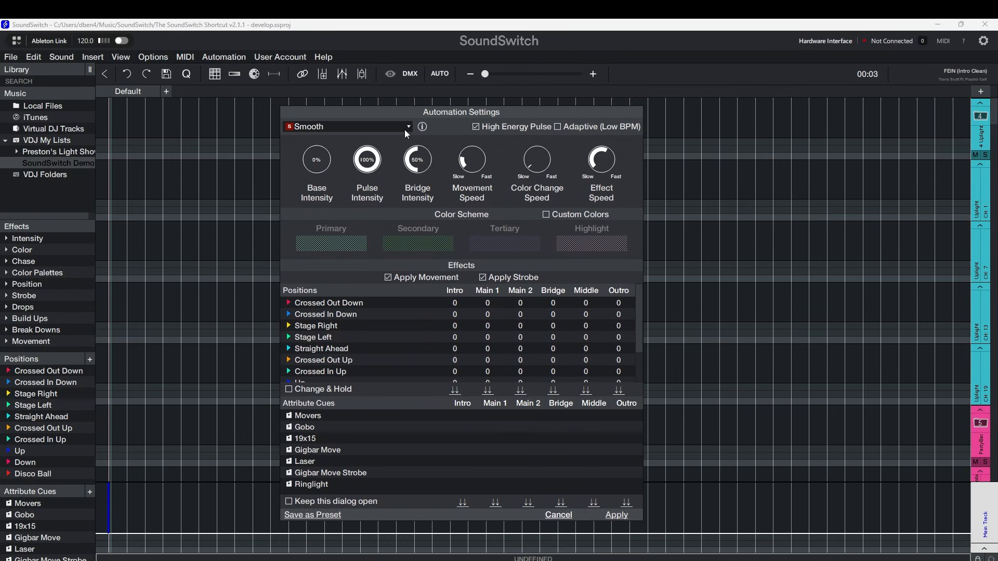
Switch the automation style to Smooth (Simple), then to Dynamic NEW Preset.
{"action": "left_click", "coordinate": [408, 127]}
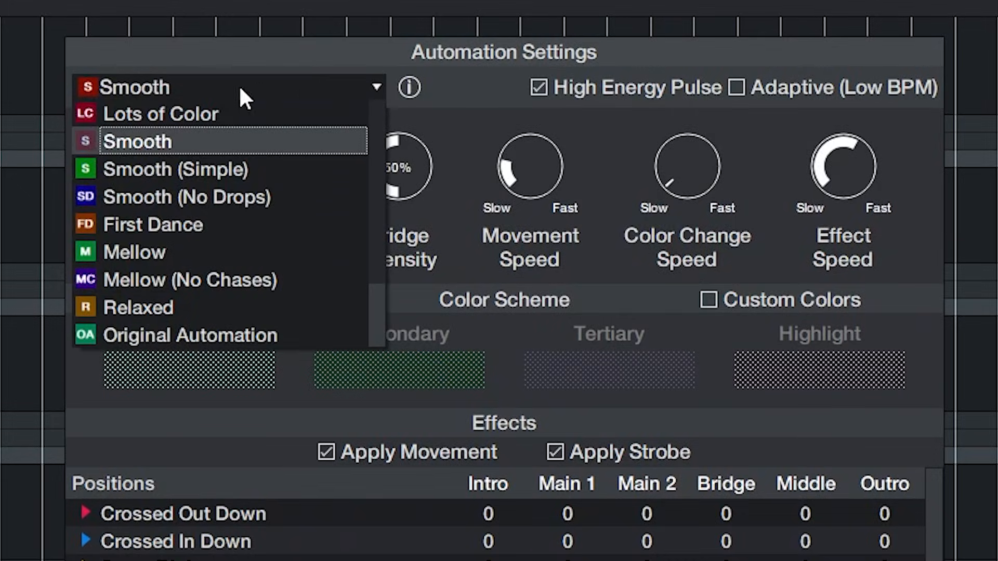
{"action": "left_click", "coordinate": [245, 168]}
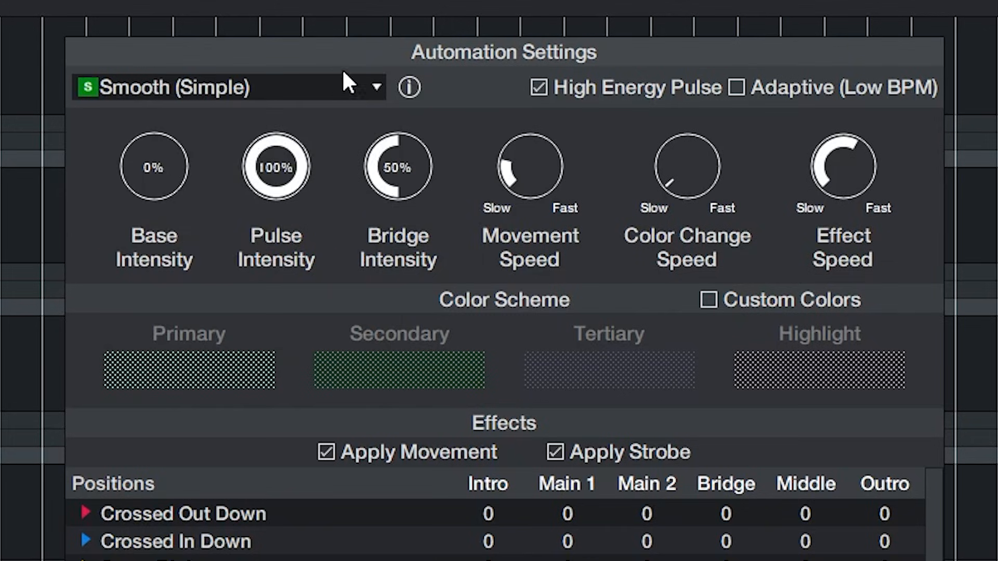
{"action": "left_click", "coordinate": [377, 87]}
{"action": "scroll", "coordinate": [296, 174], "scroll_direction": "up", "scroll_amount": 5}
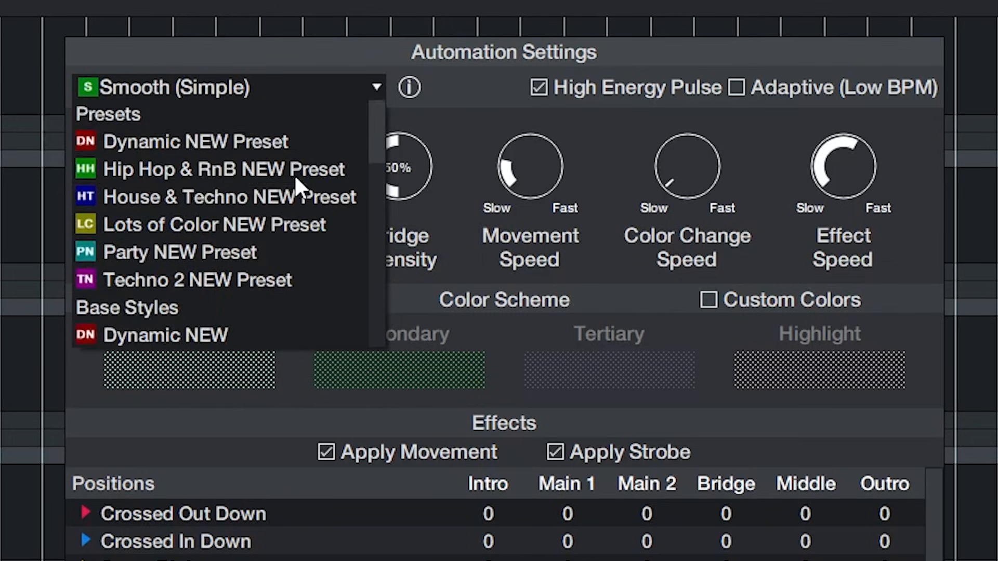
{"action": "left_click", "coordinate": [224, 146]}
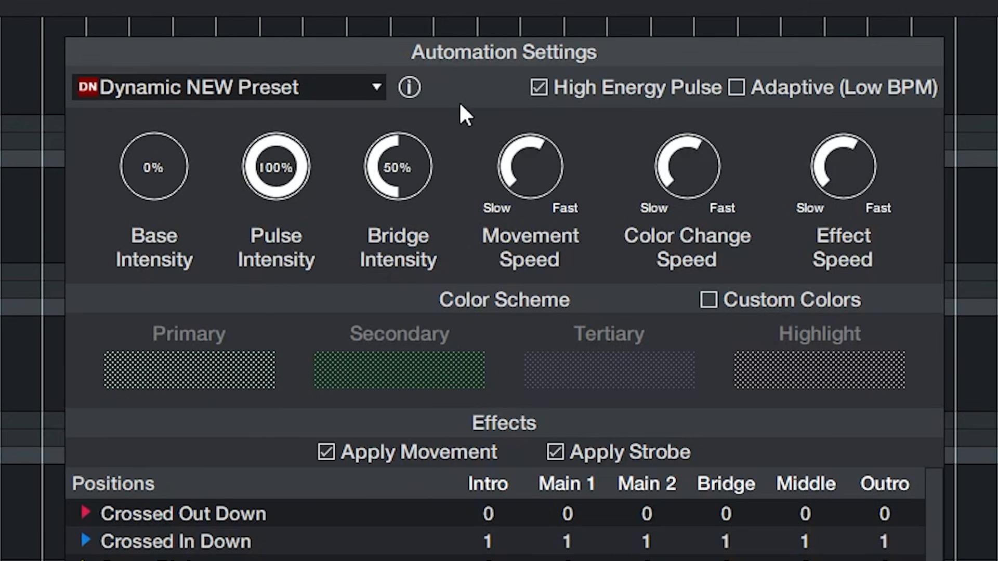
Select Mellow NEW as the automation style.
{"action": "left_click", "coordinate": [409, 88]}
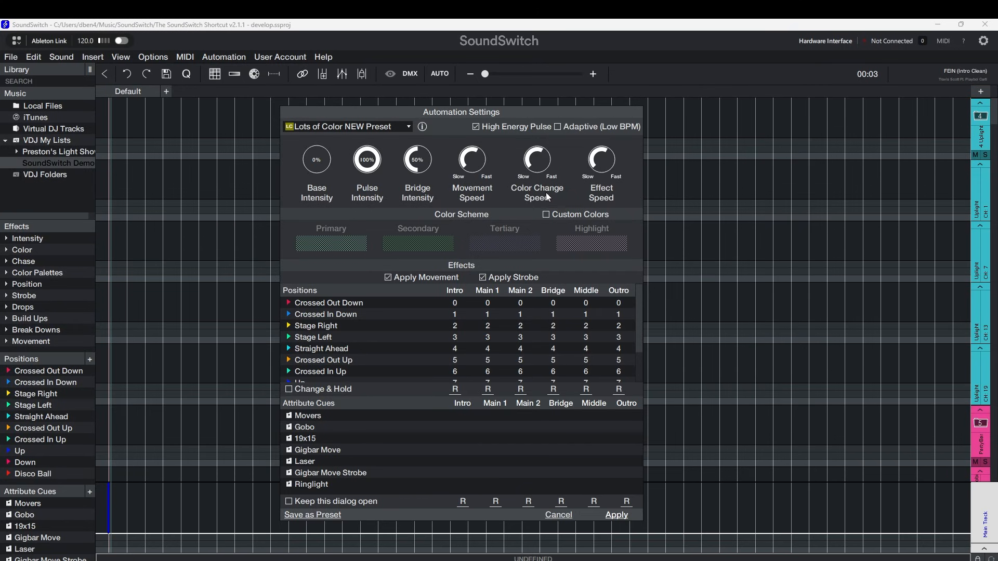
{"action": "left_click", "coordinate": [408, 127]}
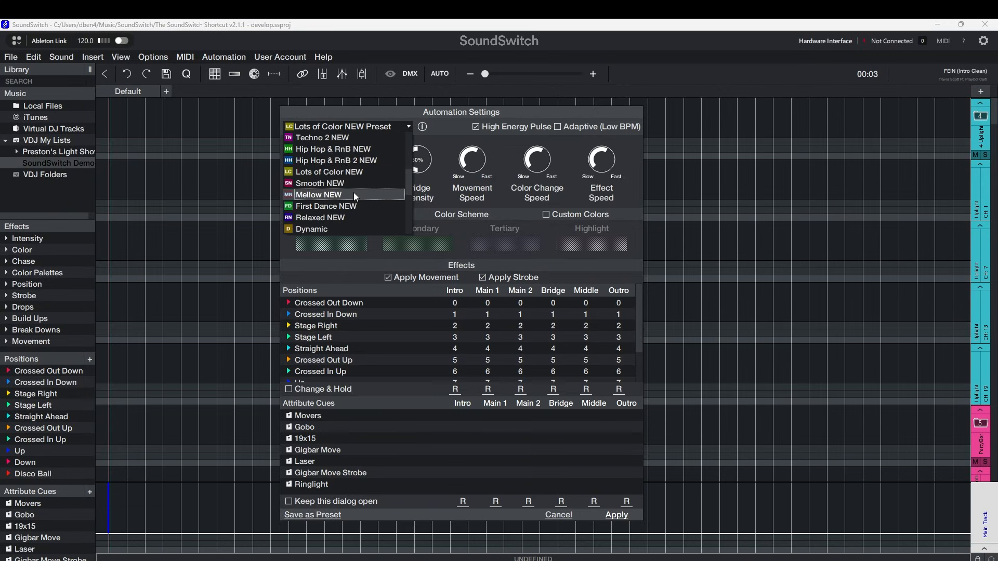
{"action": "left_click", "coordinate": [353, 192]}
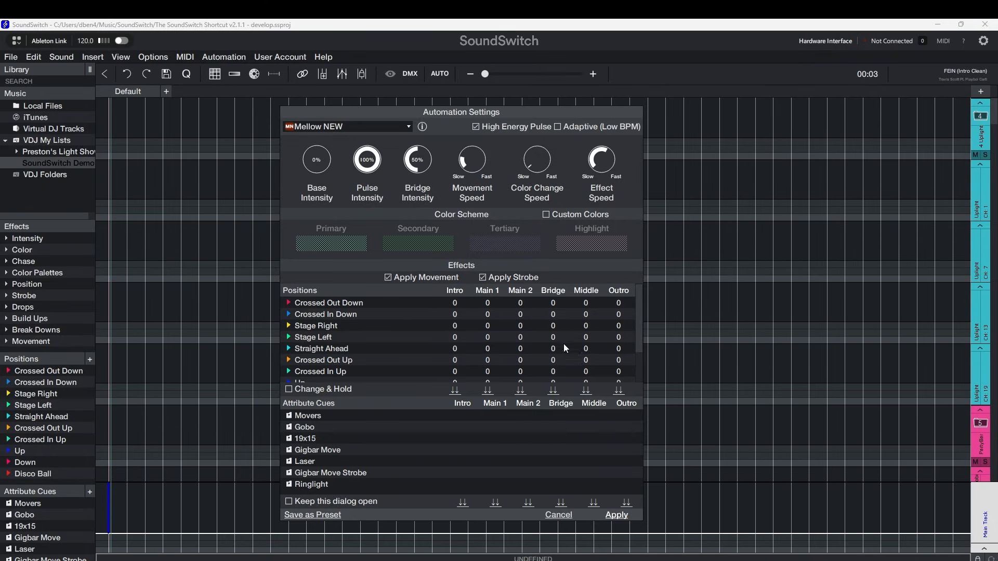
Set Base Intensity to 33% and Bridge Intensity to 25%.
{"action": "left_click_drag", "start_coordinate": [304, 164], "coordinate": [310, 150]}
{"action": "left_click_drag", "start_coordinate": [416, 154], "coordinate": [465, 152]}
Save the automation settings as a preset named Daryl's Custom Preset.
{"action": "left_click", "coordinate": [328, 518]}
{"action": "type", "text": "Daryl's Custom Preset"}
{"action": "key", "text": "Return"}
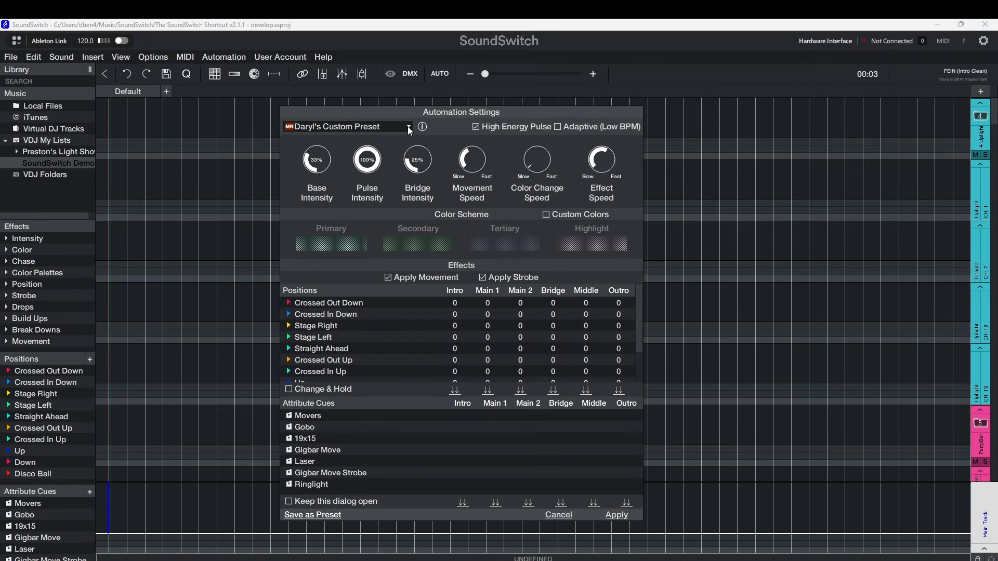
Autoscript the track with the Hip Hop & RnB NEW Preset, overwriting the existing light show.
{"action": "left_click", "coordinate": [408, 127]}
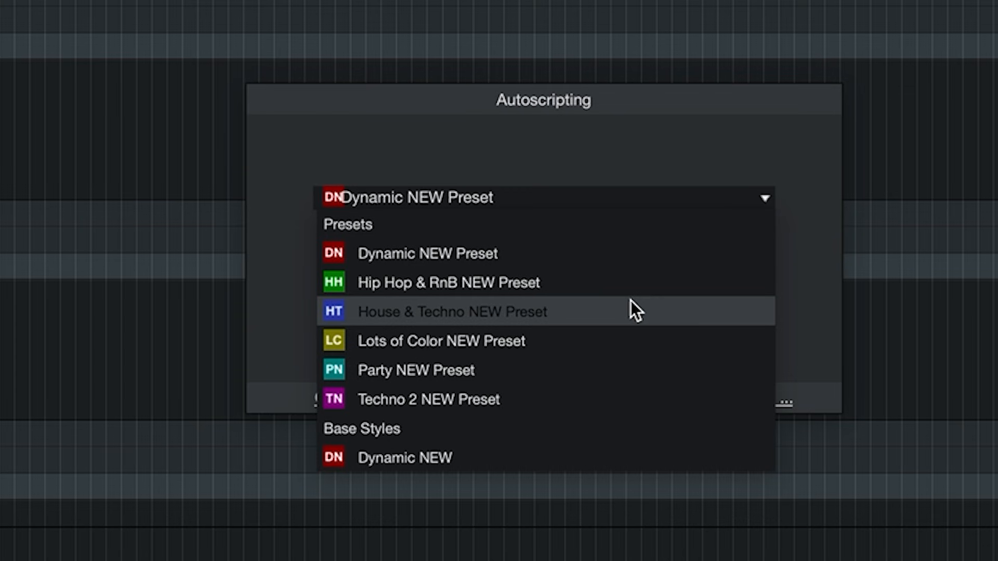
{"action": "left_click", "coordinate": [483, 279]}
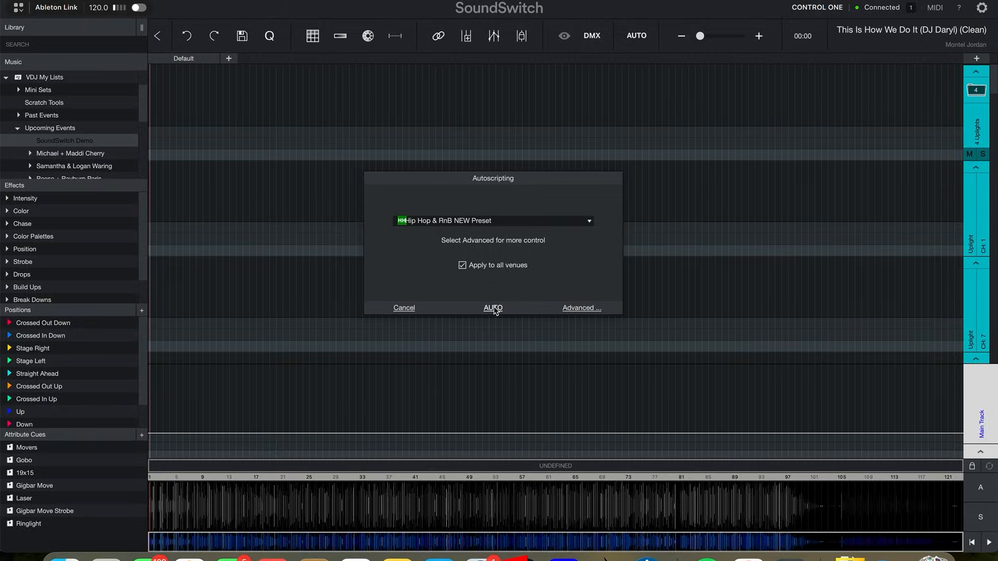
{"action": "left_click", "coordinate": [493, 310]}
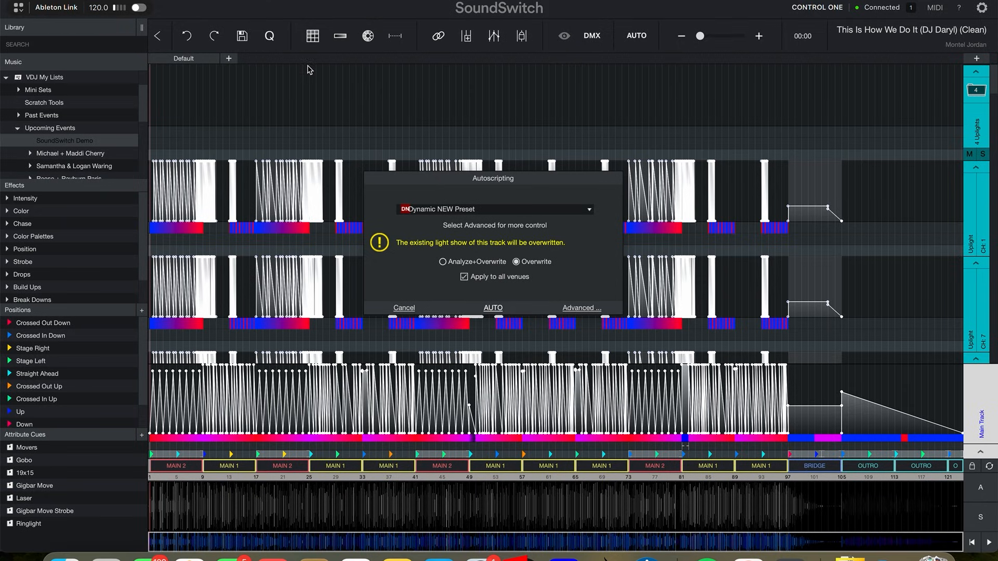
{"action": "left_click", "coordinate": [492, 309]}
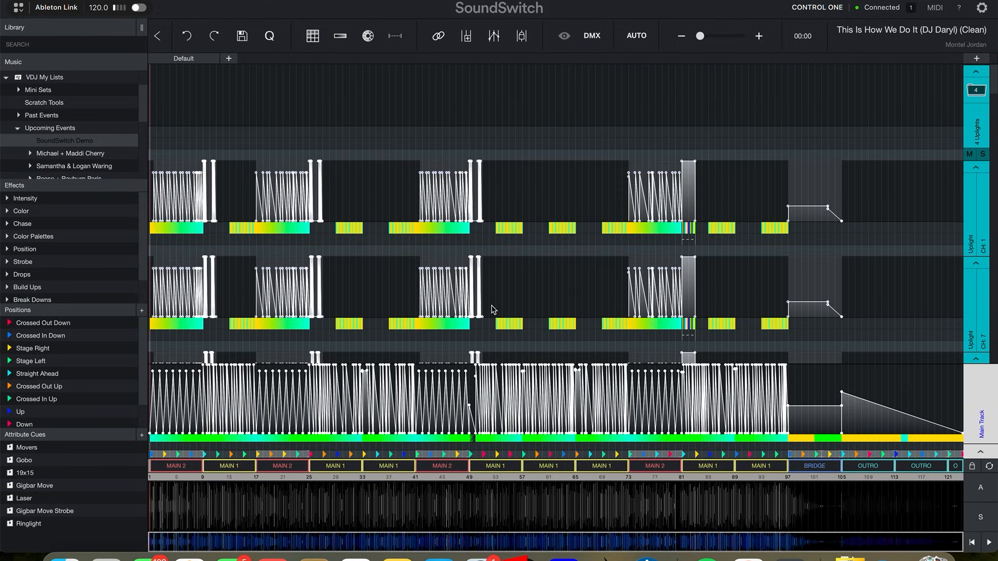
Reopen Autoscripting, pick the Hip Hop & RnB NEW Preset, and open its advanced settings.
{"action": "left_click", "coordinate": [637, 37]}
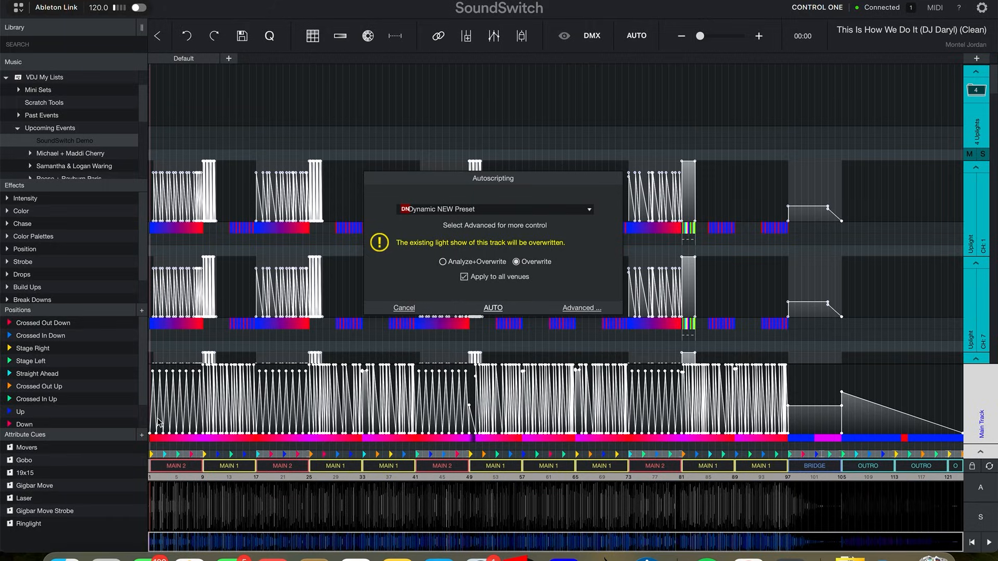
{"action": "left_click", "coordinate": [10, 451]}
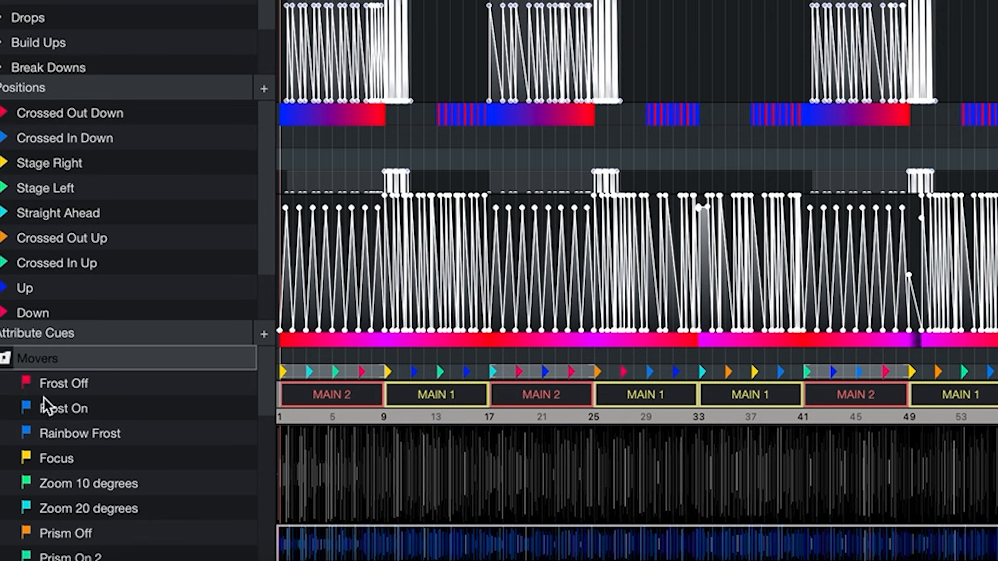
{"action": "left_click_drag", "start_coordinate": [43, 398], "coordinate": [283, 299]}
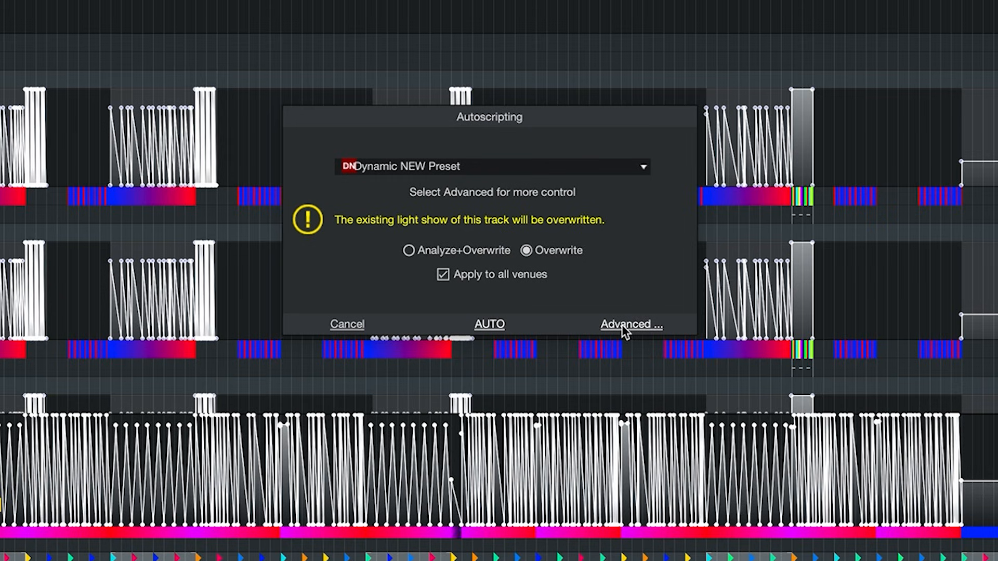
{"action": "left_click", "coordinate": [644, 165]}
{"action": "left_click", "coordinate": [503, 232]}
{"action": "left_click", "coordinate": [631, 324]}
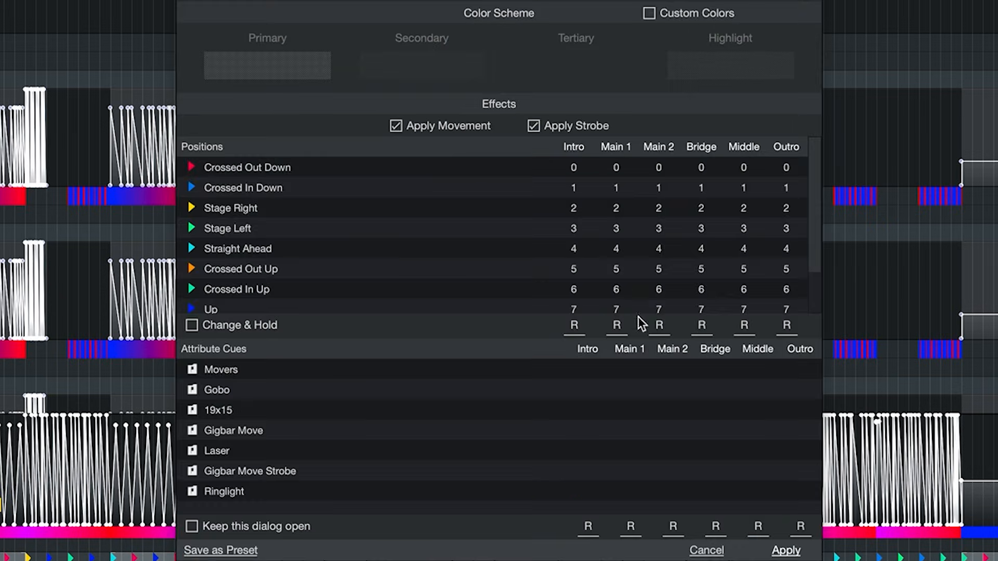
Enable Custom Colors in the automation settings.
{"action": "left_click", "coordinate": [440, 24]}
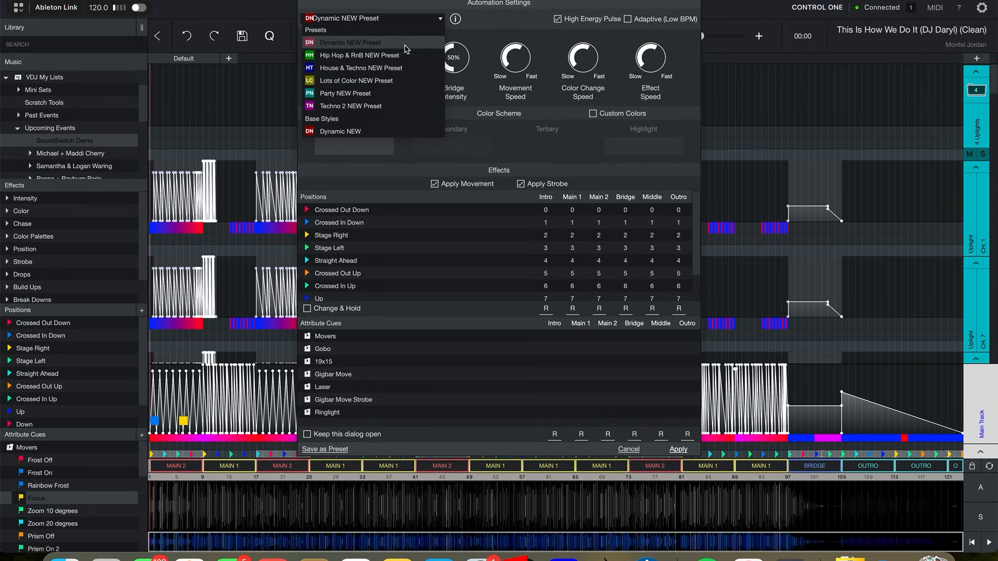
{"action": "left_click", "coordinate": [403, 52]}
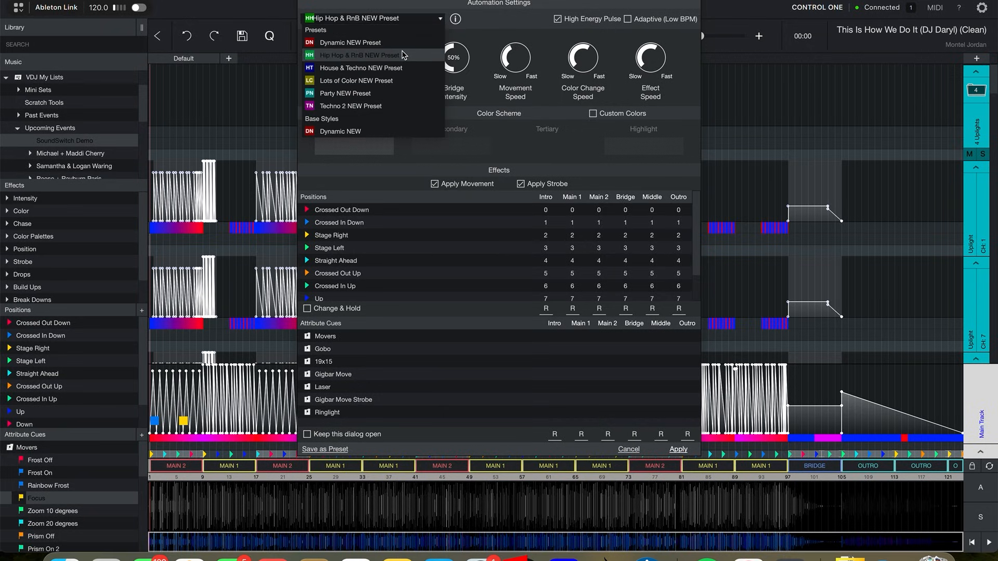
{"action": "left_click", "coordinate": [593, 114]}
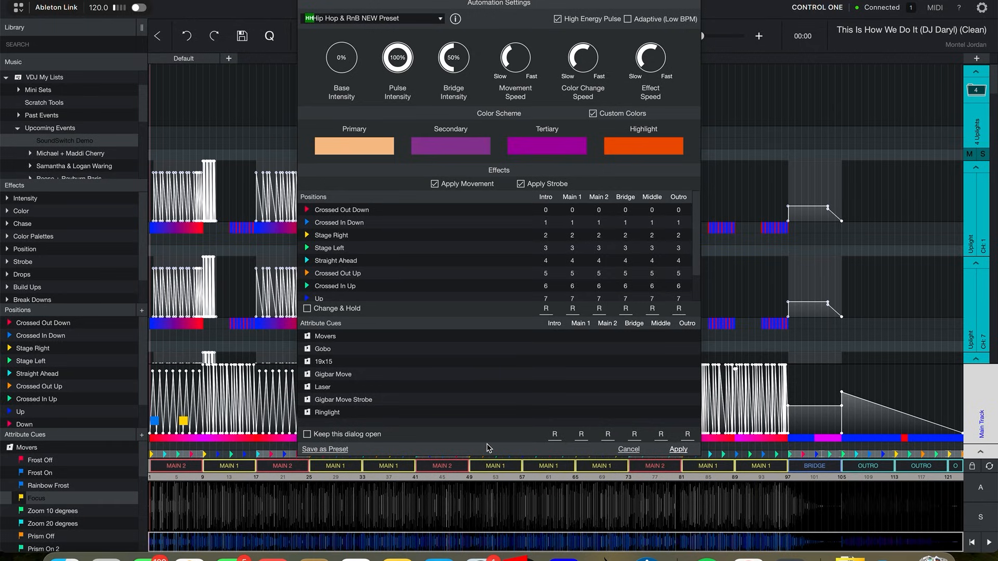
Apply the automation settings and randomize the missing attribute cues.
{"action": "left_click", "coordinate": [676, 450]}
{"action": "left_click", "coordinate": [498, 256]}
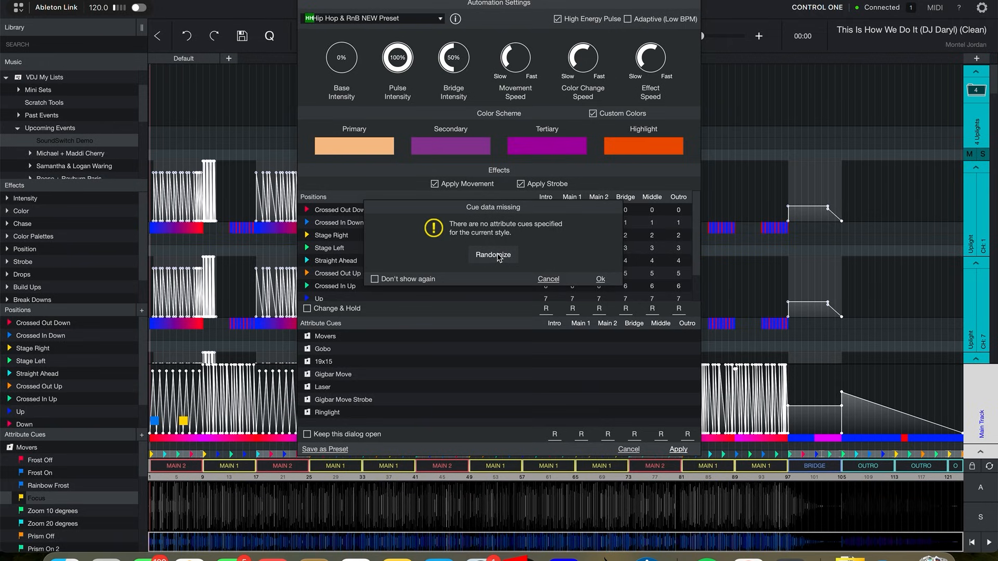
Autoscript the track again with the Dynamic NEW Preset, overwriting the existing light show.
{"action": "left_click", "coordinate": [602, 279]}
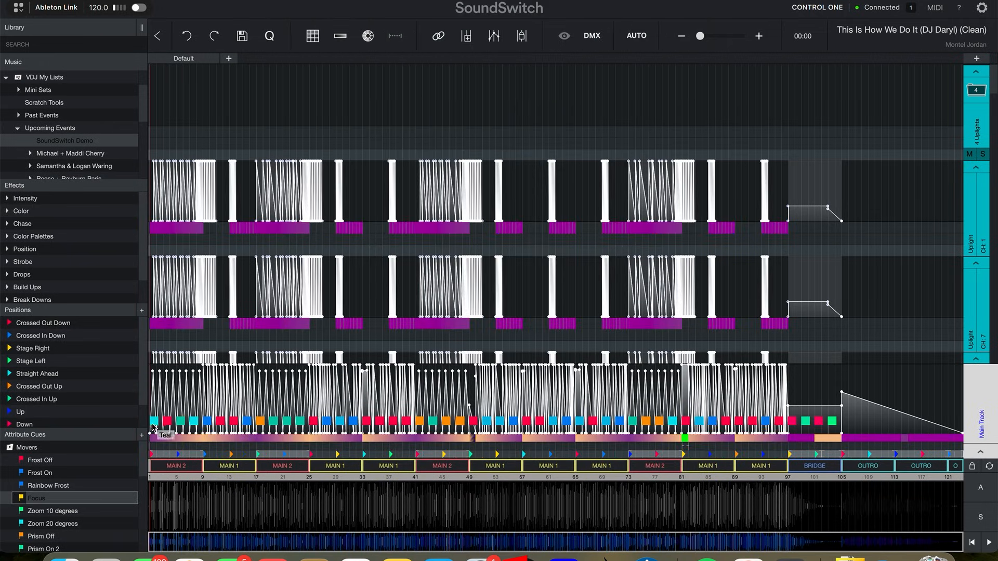
{"action": "left_click", "coordinate": [153, 250]}
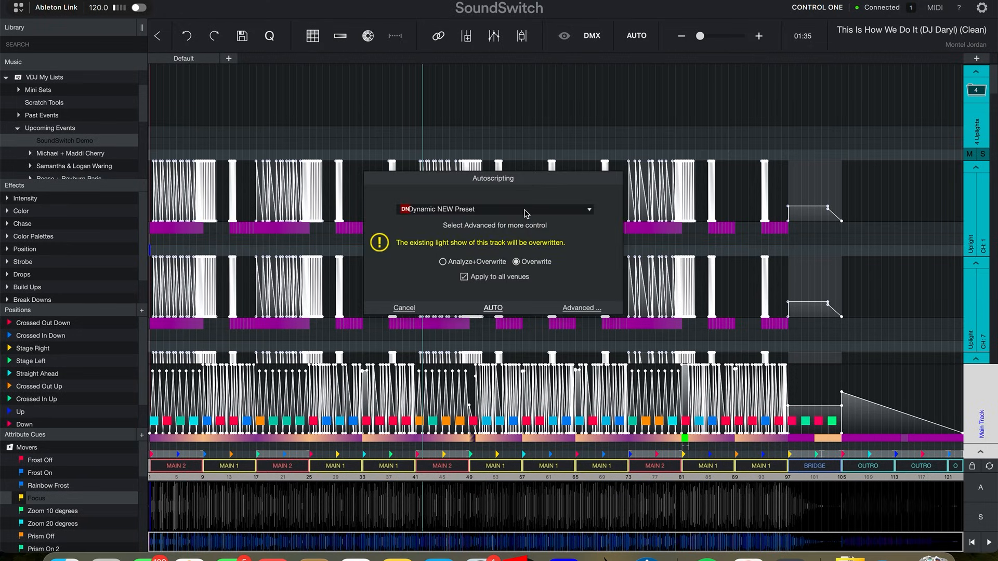
{"action": "left_click", "coordinate": [494, 308]}
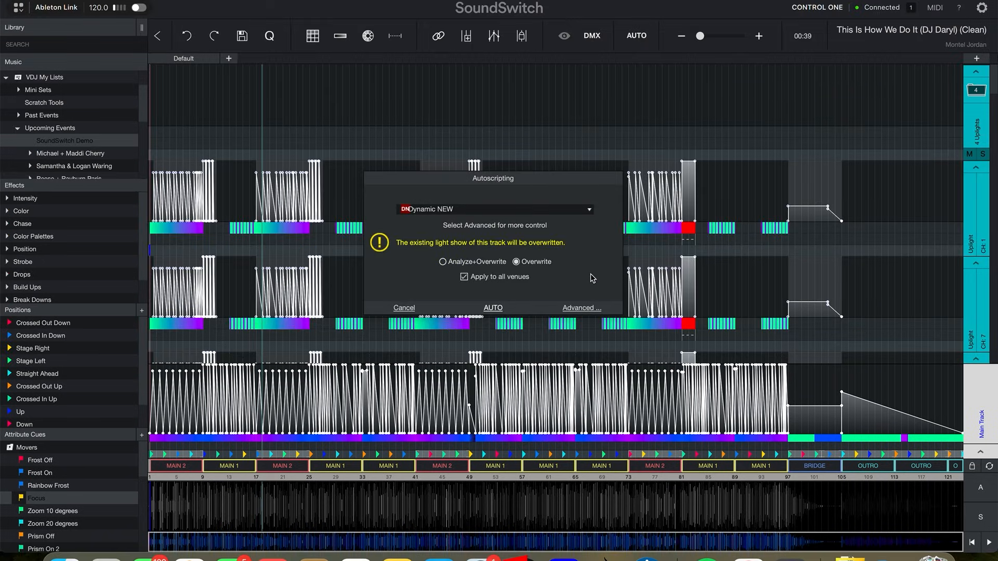
{"action": "left_click", "coordinate": [494, 308]}
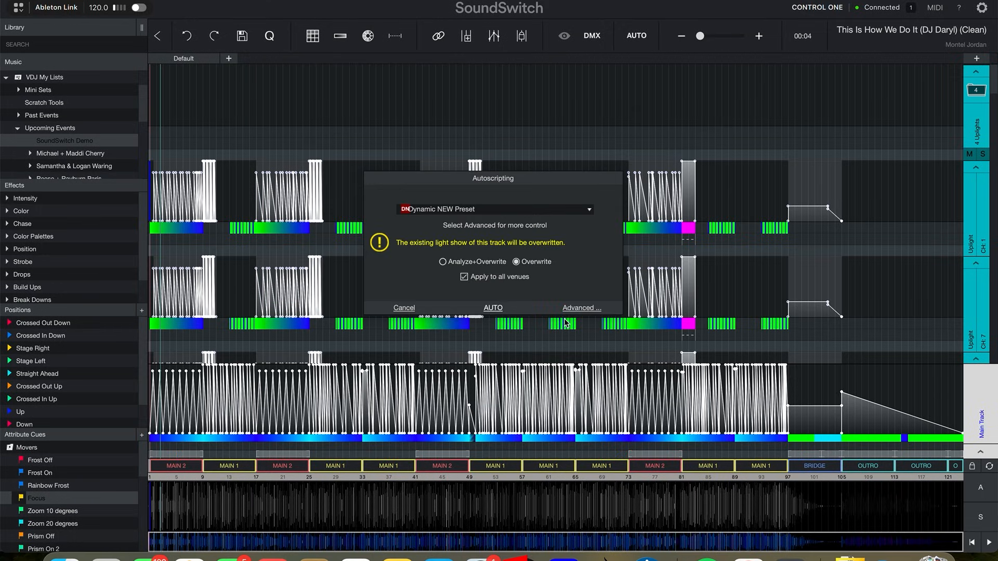
{"action": "left_click", "coordinate": [581, 307]}
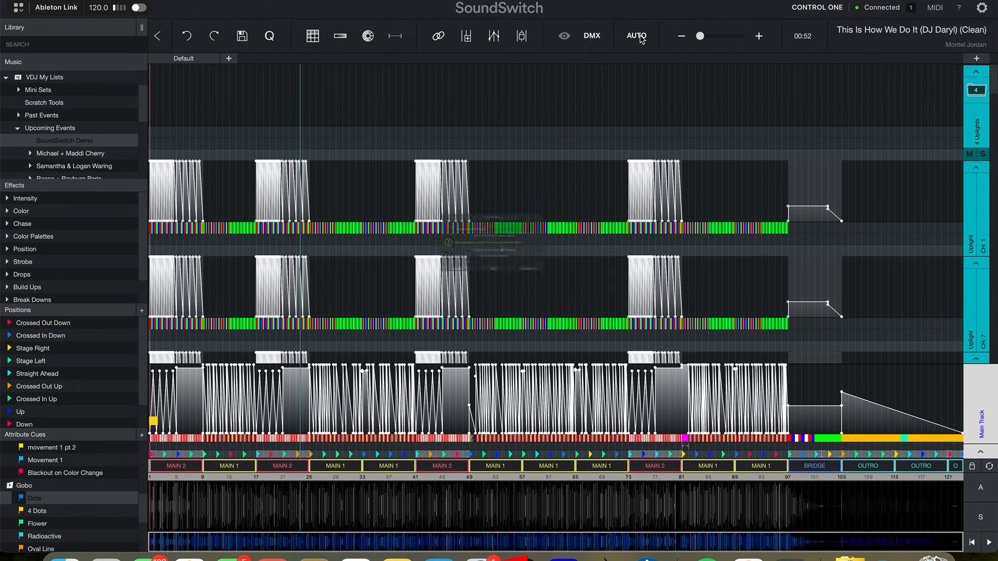
Leave the track and save its unsaved changes.
{"action": "left_click", "coordinate": [532, 212]}
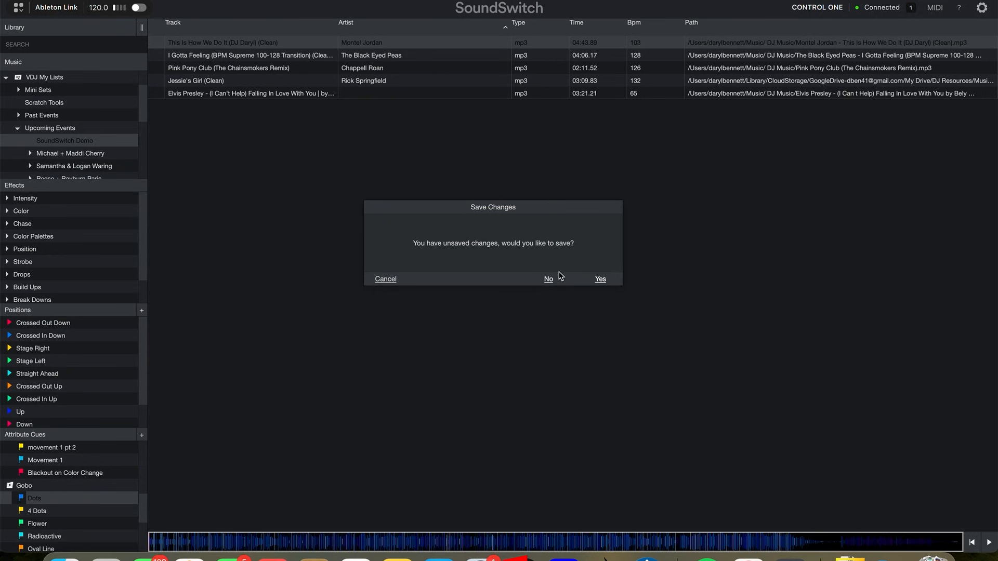
{"action": "left_click", "coordinate": [601, 280]}
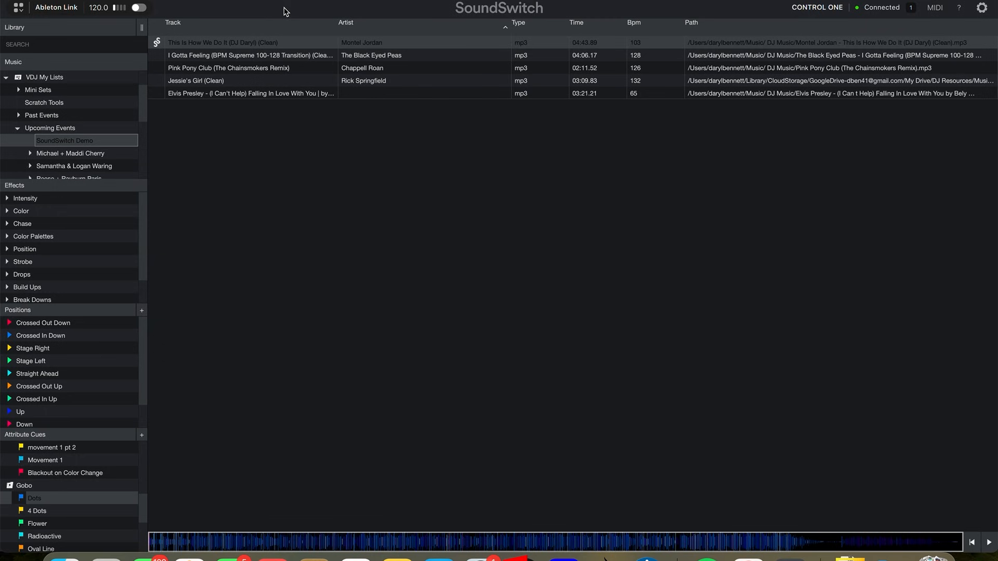
Open Pink Pony Club and autoscript it with the Dynamic NEW Preset.
{"action": "double_click", "coordinate": [427, 64]}
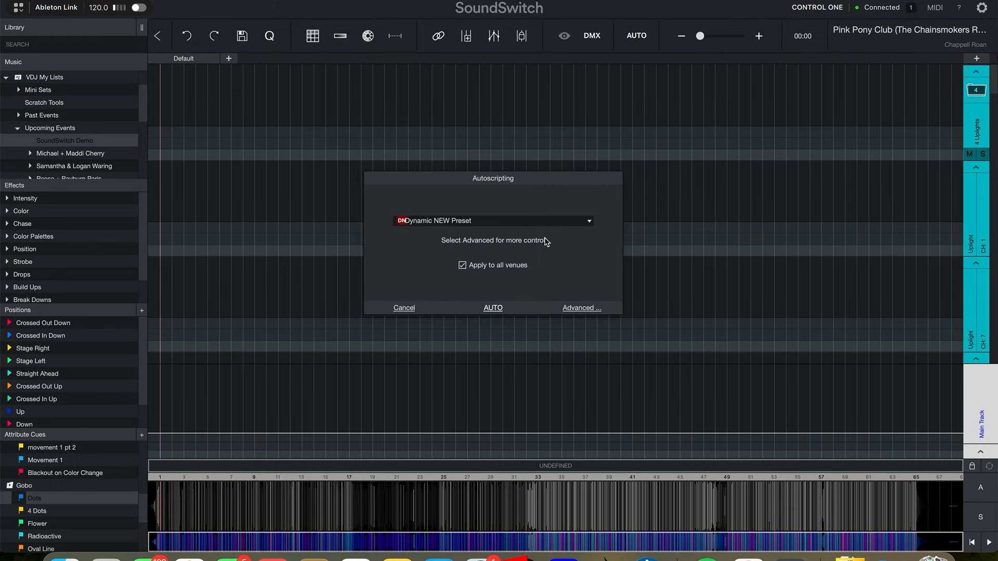
{"action": "left_click", "coordinate": [492, 308]}
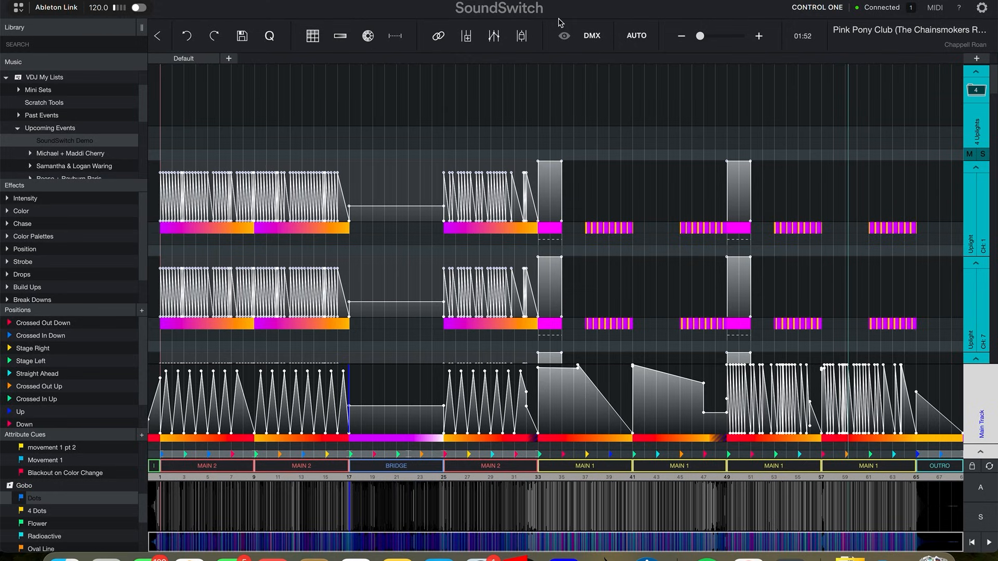
Autoscript Pink Pony Club again using the Techno 2 NEW Preset.
{"action": "left_click", "coordinate": [634, 38]}
{"action": "left_click", "coordinate": [590, 210]}
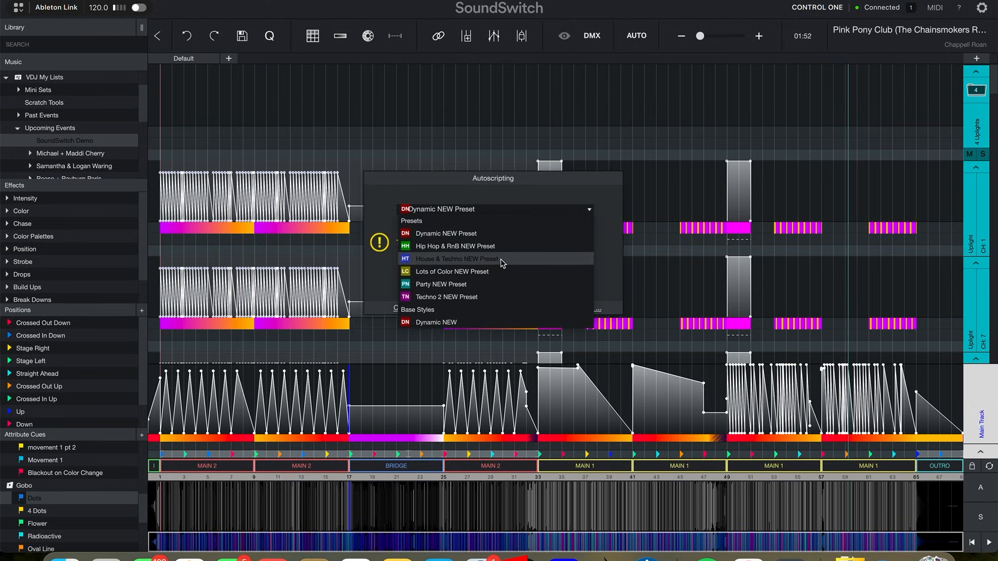
{"action": "left_click", "coordinate": [467, 297]}
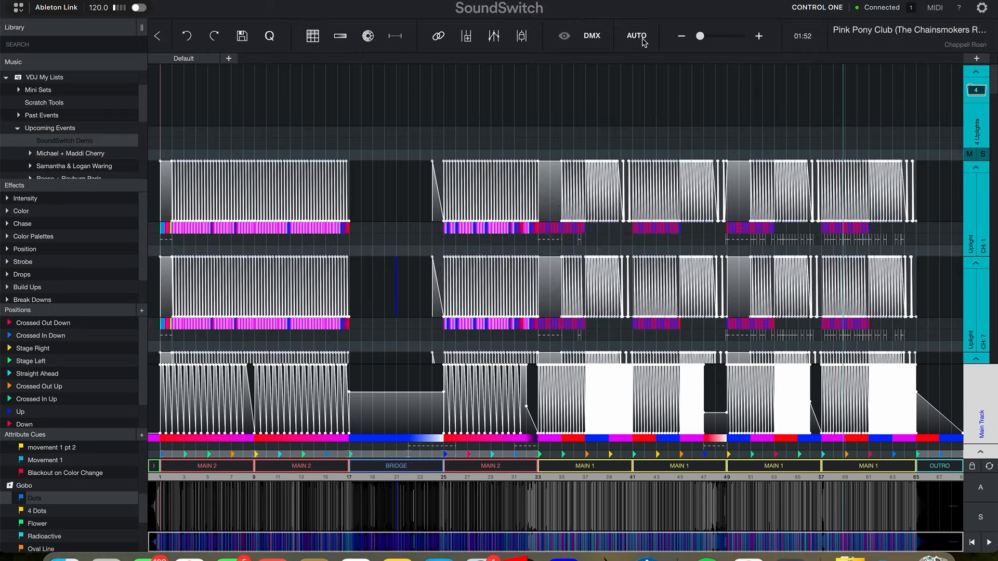
Autoscript Pink Pony Club again using the House & Techno NEW Preset.
{"action": "left_click", "coordinate": [638, 38]}
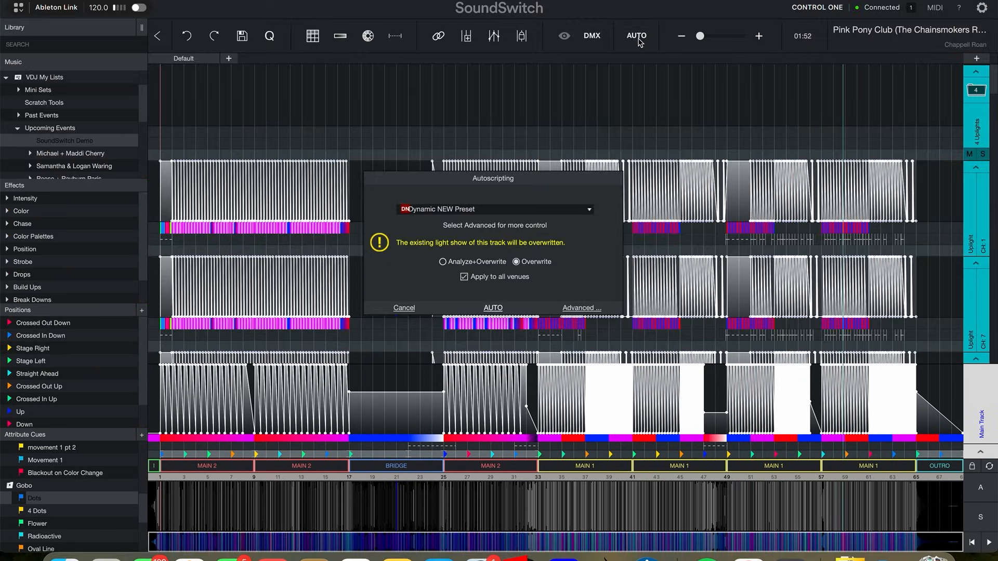
{"action": "left_click", "coordinate": [591, 213]}
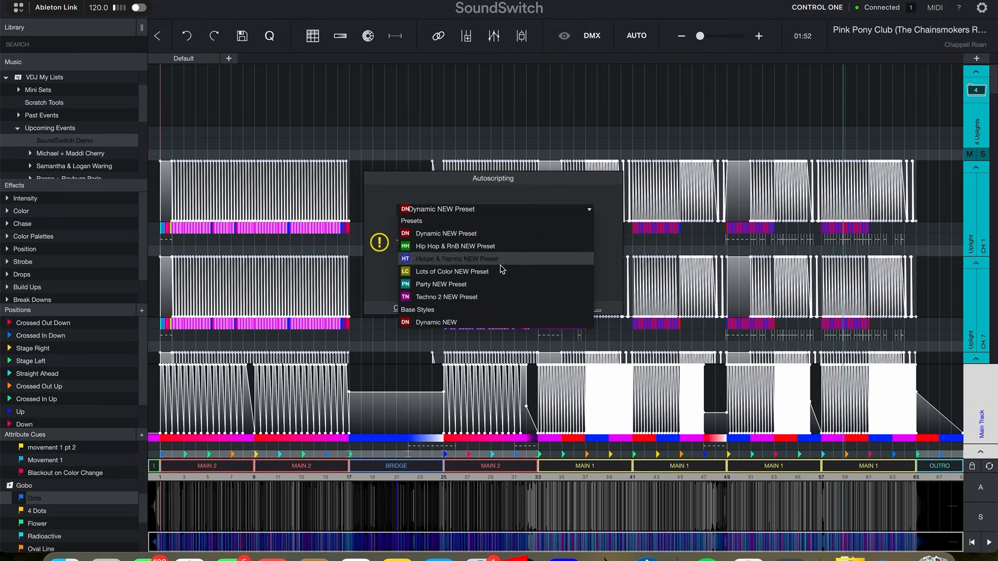
{"action": "left_click", "coordinate": [483, 260]}
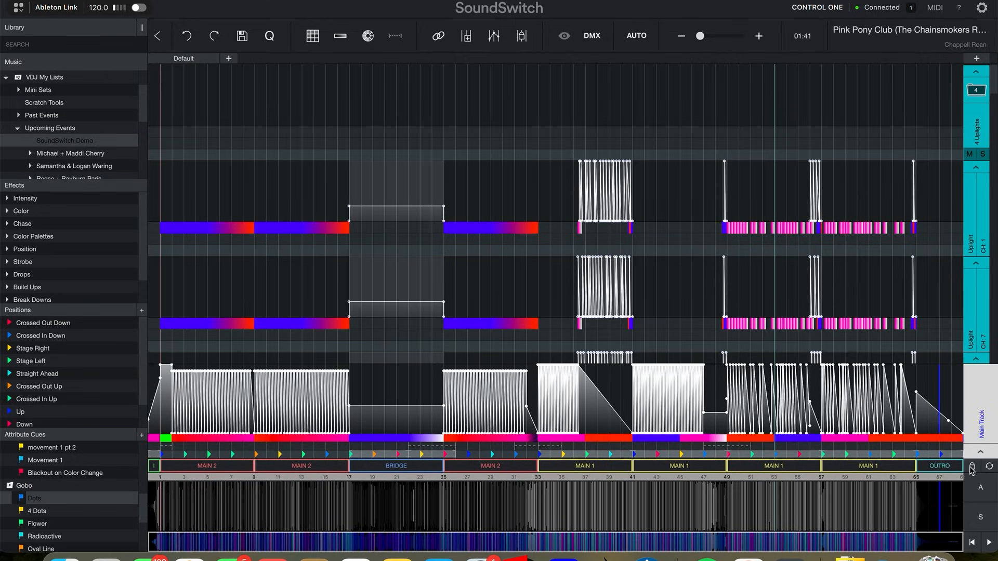
Select the Main 1 section spanning bars 49 to 57 and disable all scripting.
{"action": "left_click", "coordinate": [972, 467]}
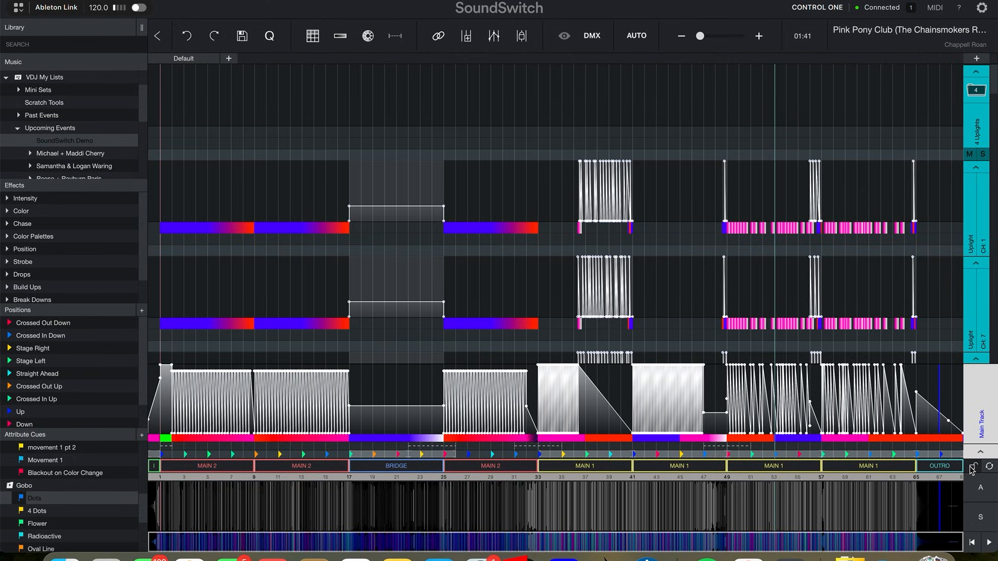
{"action": "left_click", "coordinate": [738, 467]}
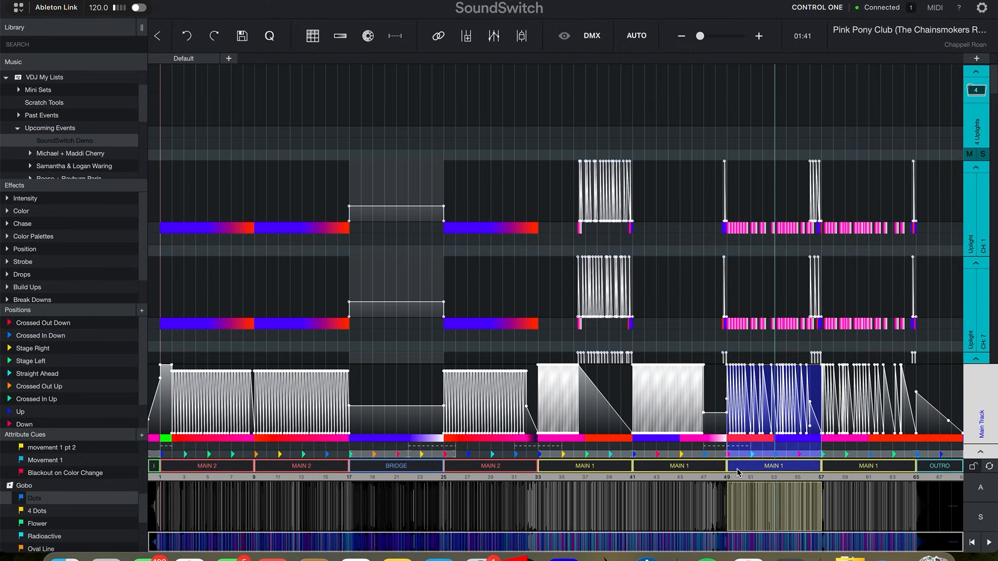
{"action": "right_click", "coordinate": [753, 469]}
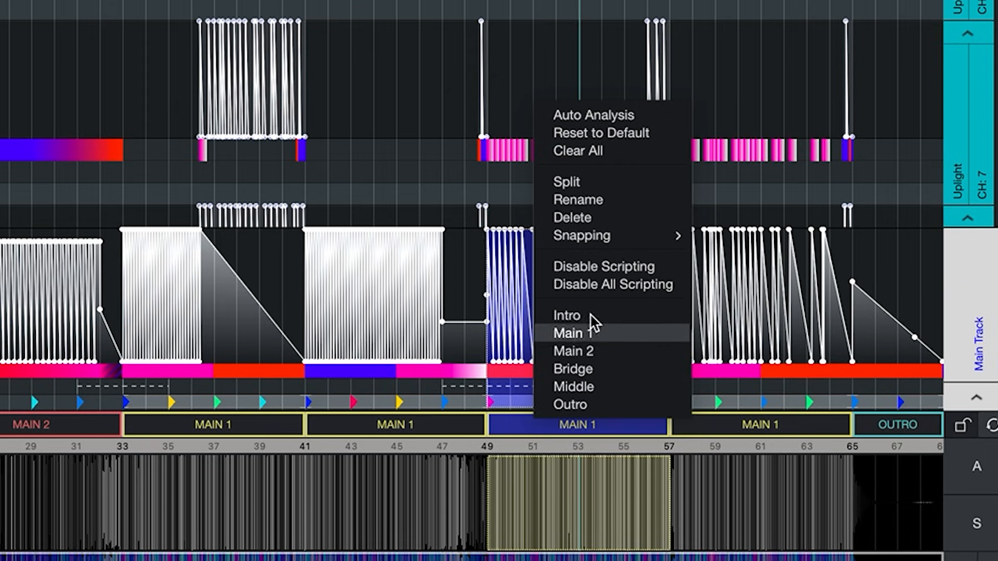
{"action": "mouse_move", "coordinate": [599, 240]}
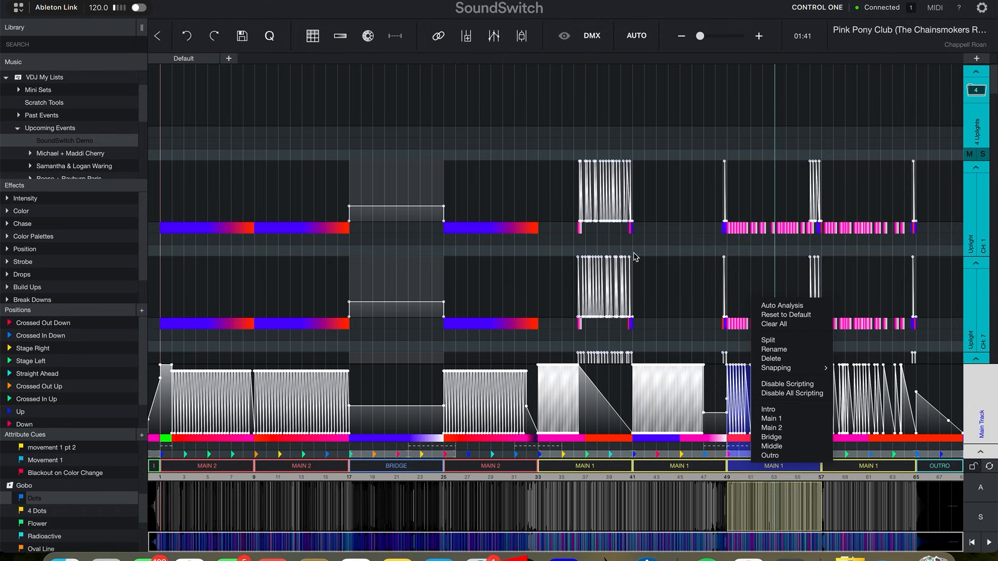
{"action": "left_click", "coordinate": [791, 394]}
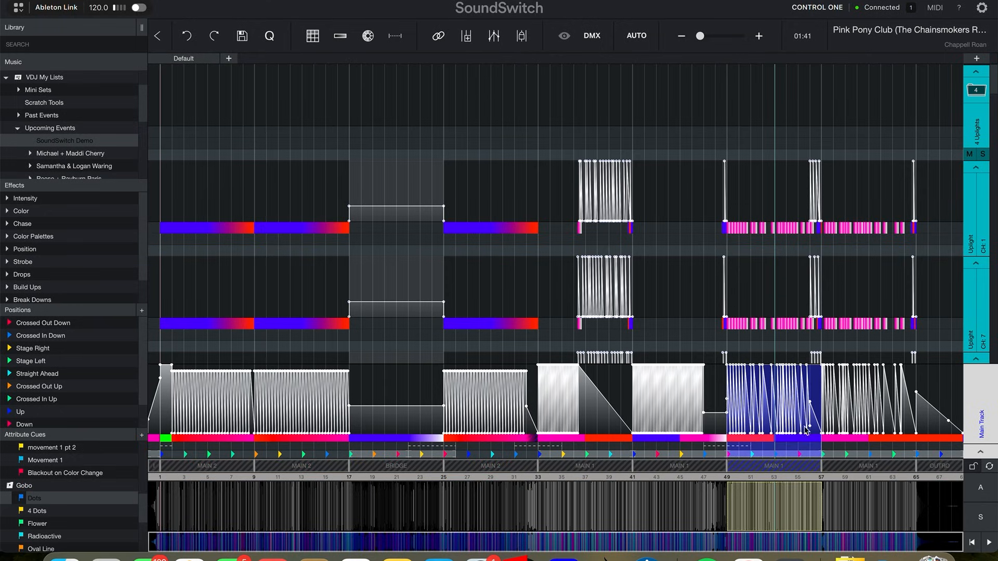
Re-enable all scripting for the track from the section's options.
{"action": "right_click", "coordinate": [751, 449]}
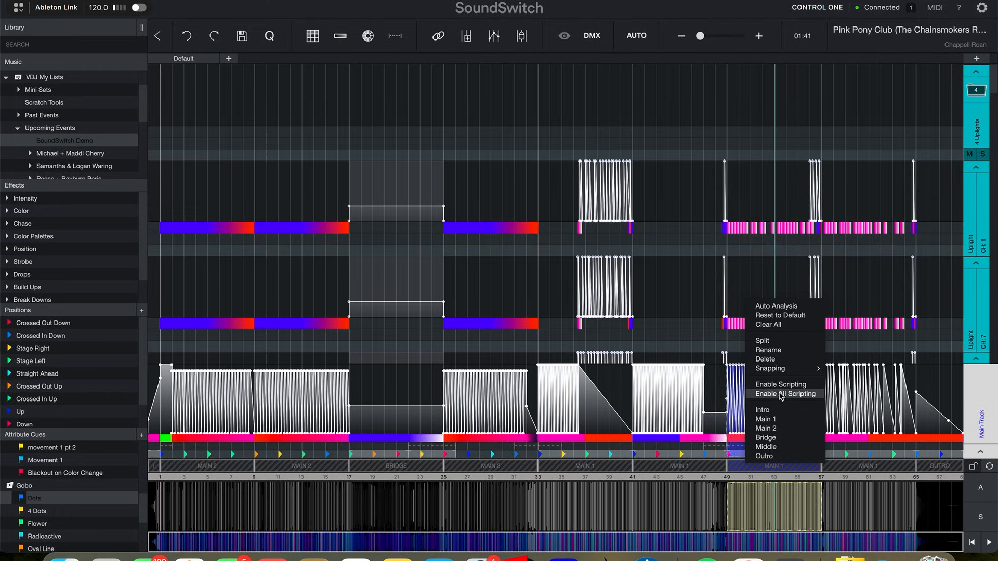
{"action": "left_click", "coordinate": [781, 394]}
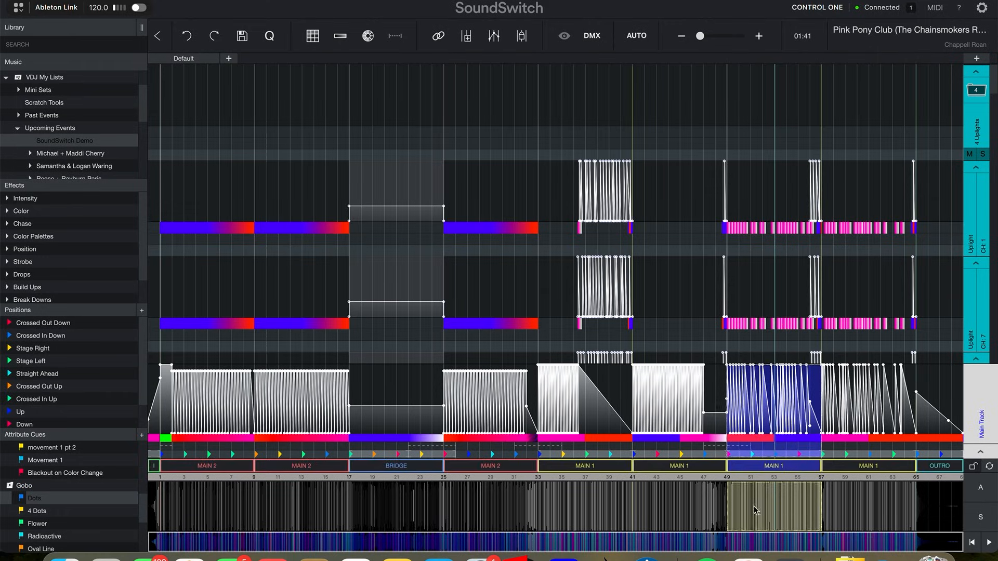
Exclude everything outside the selected Main 1 section from automation.
{"action": "right_click", "coordinate": [766, 403]}
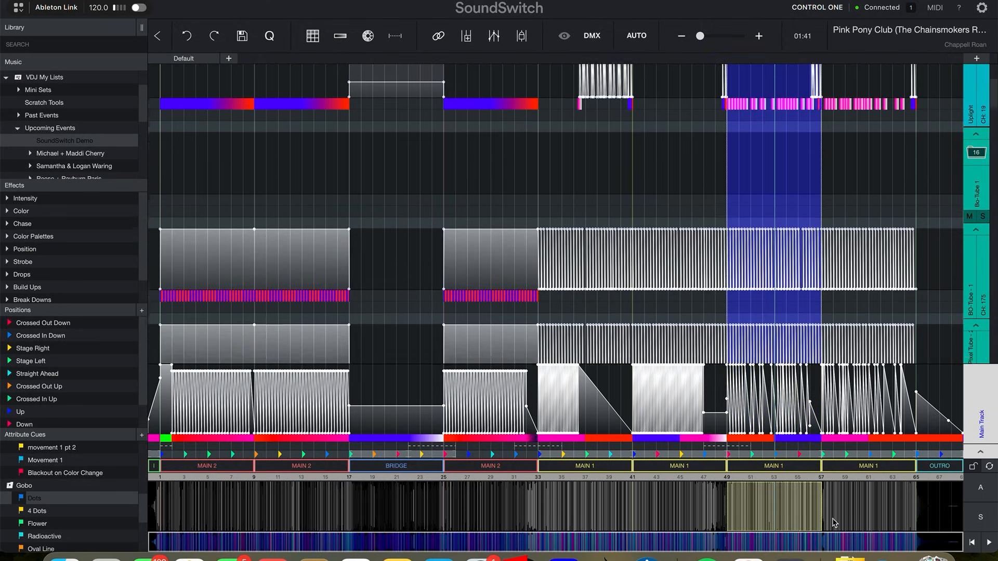
{"action": "left_click_drag", "start_coordinate": [831, 522], "coordinate": [830, 520]}
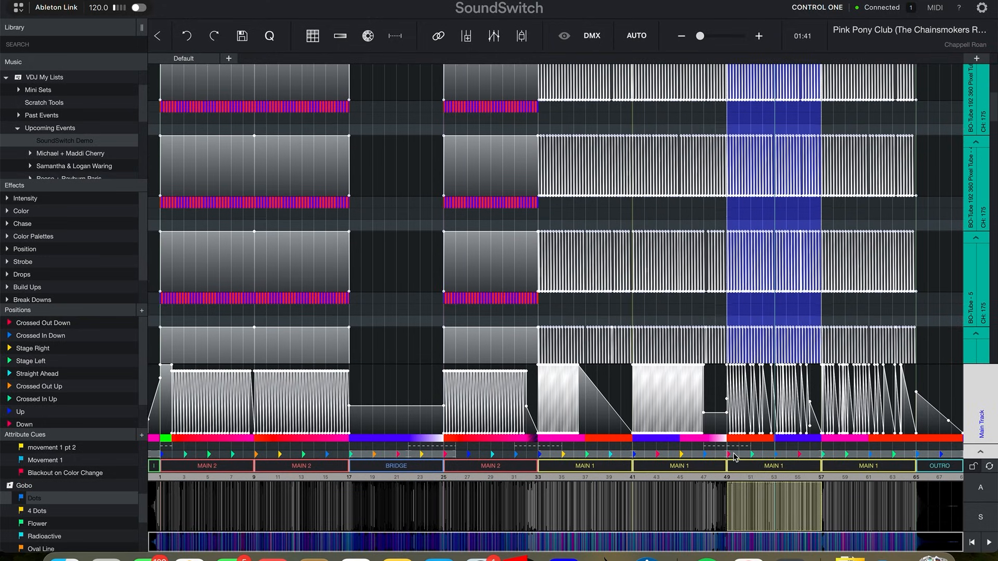
{"action": "left_click", "coordinate": [740, 402]}
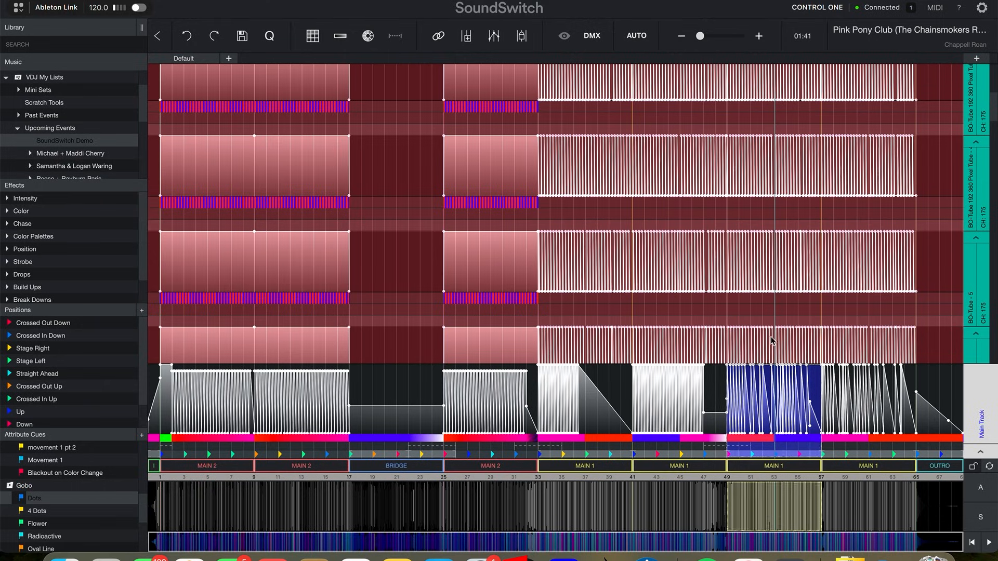
Select all lighting in the track.
{"action": "right_click", "coordinate": [775, 381]}
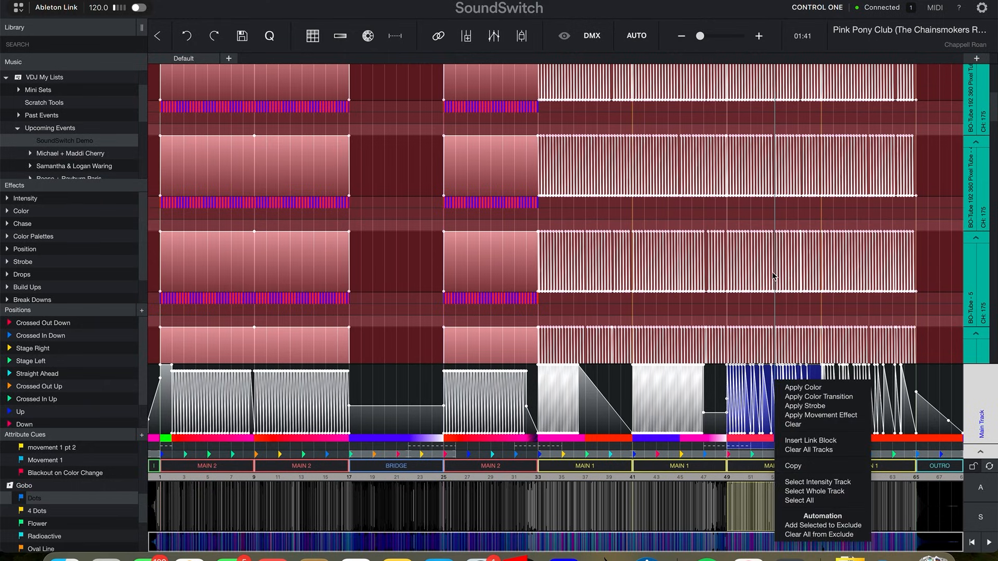
{"action": "left_click", "coordinate": [811, 500]}
Return to the SoundSwitch Demo list and save the track's changes.
{"action": "left_click", "coordinate": [89, 140]}
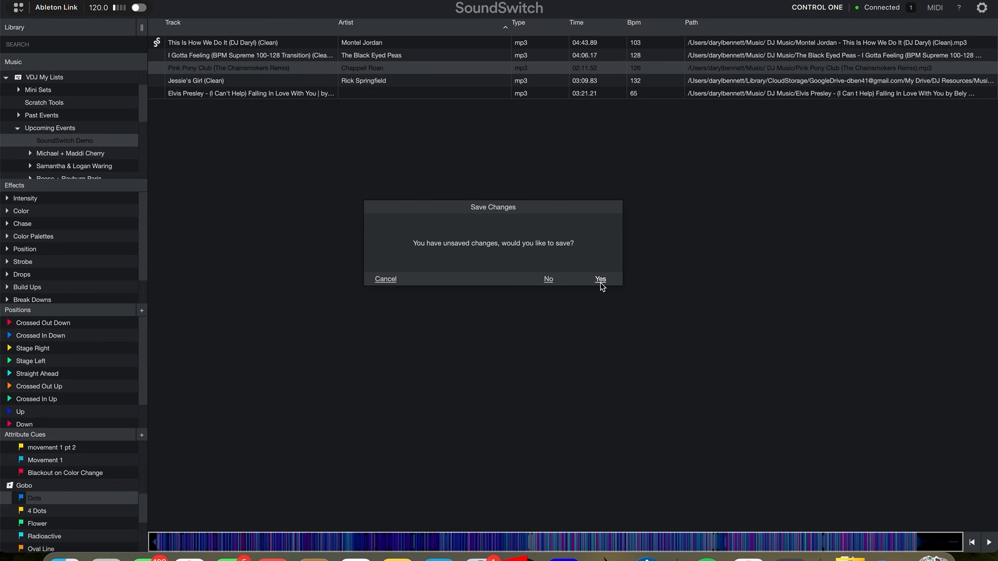
{"action": "left_click", "coordinate": [600, 283]}
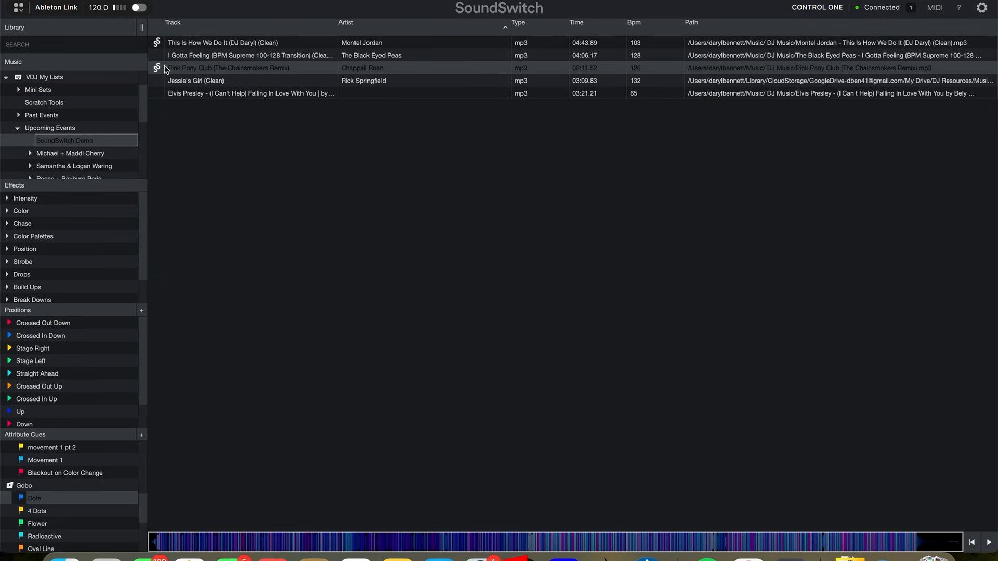
Autoscript the whole SoundSwitch Demo list with the Dynamic NEW Preset, skipping tracks that already have a light show.
{"action": "right_click", "coordinate": [77, 145]}
{"action": "left_click", "coordinate": [101, 156]}
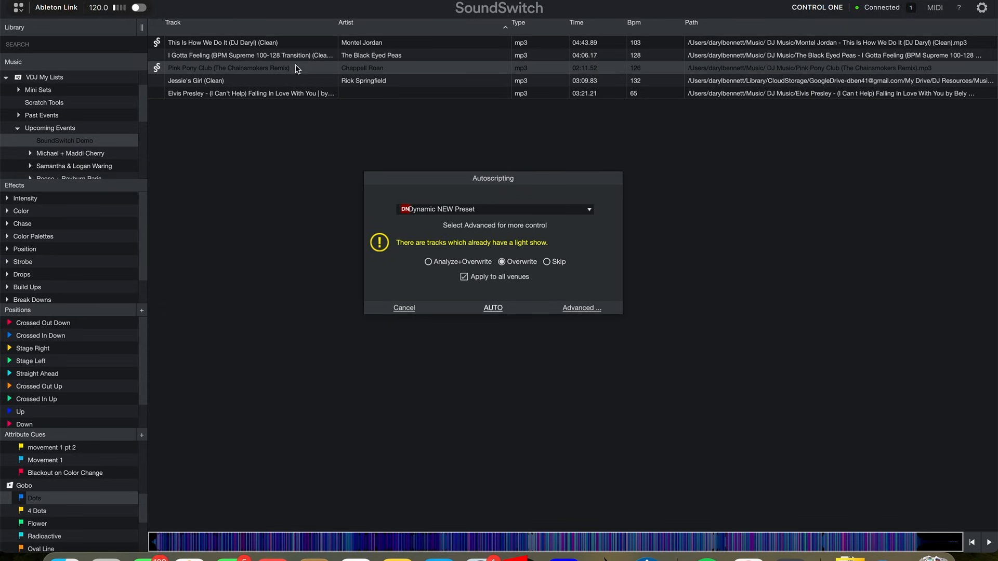
{"action": "left_click", "coordinate": [547, 262]}
{"action": "left_click", "coordinate": [494, 308]}
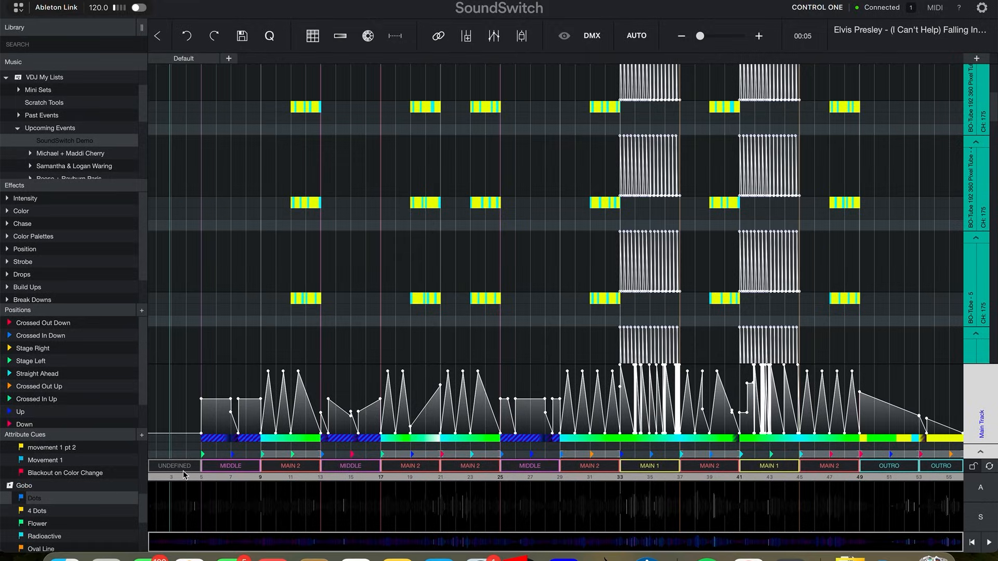
Regenerate the automation of the Elvis Presley track.
{"action": "left_click", "coordinate": [183, 473]}
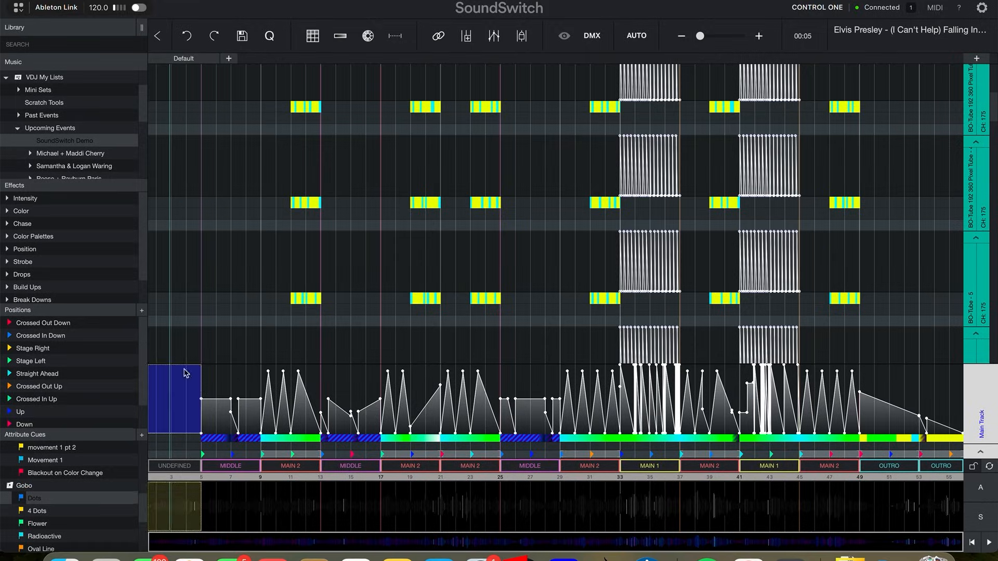
{"action": "left_click", "coordinate": [204, 343]}
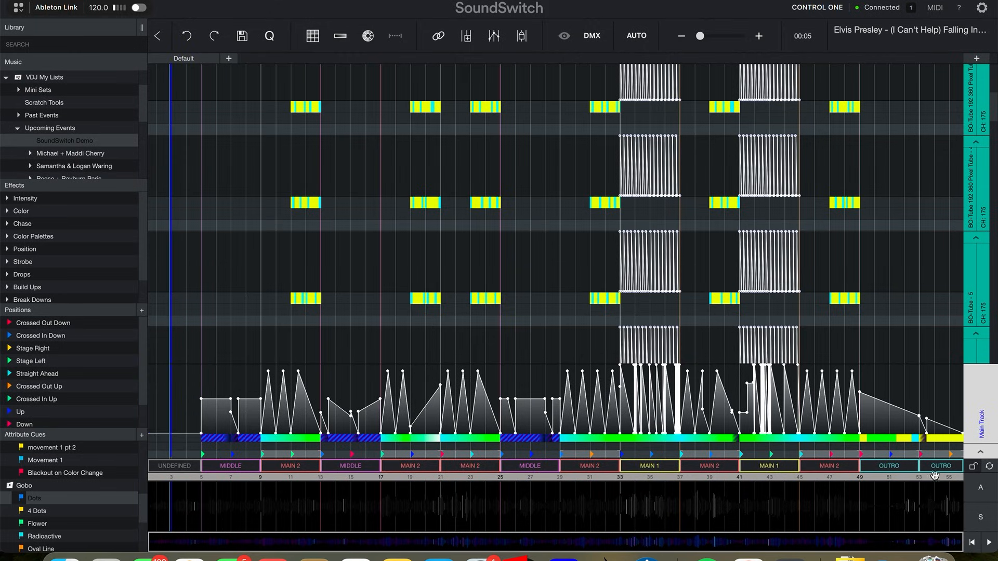
{"action": "left_click", "coordinate": [989, 467]}
{"action": "left_click", "coordinate": [990, 467]}
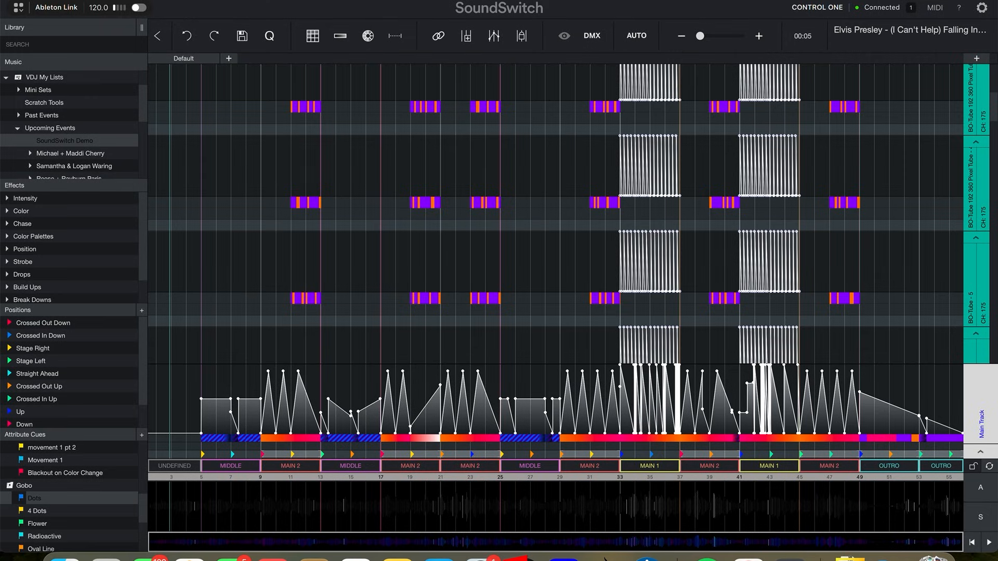
Raise the intensity across the undefined opening section of the Elvis Presley track.
{"action": "left_click_drag", "start_coordinate": [182, 433], "coordinate": [185, 398]}
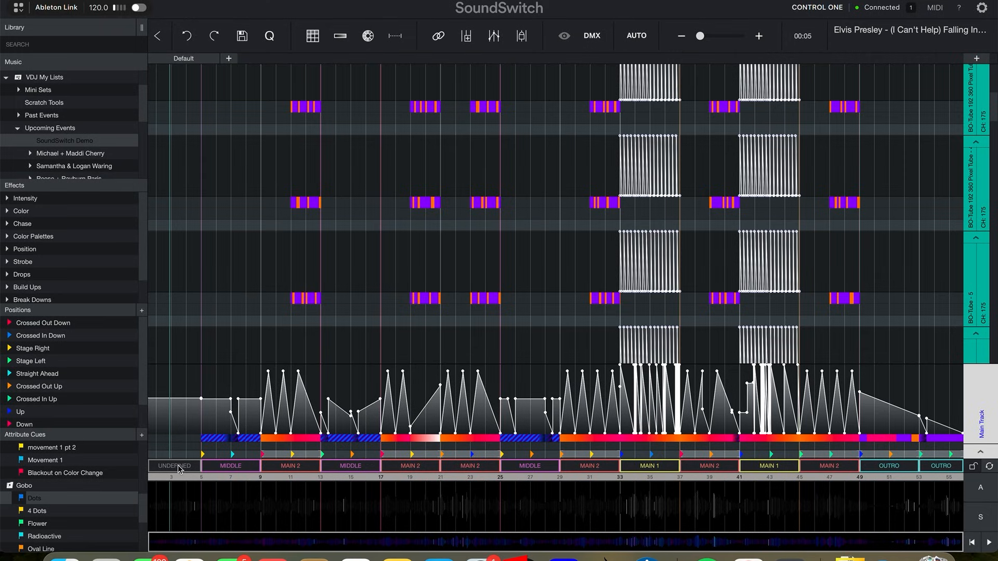
{"action": "left_click_drag", "start_coordinate": [202, 440], "coordinate": [160, 439]}
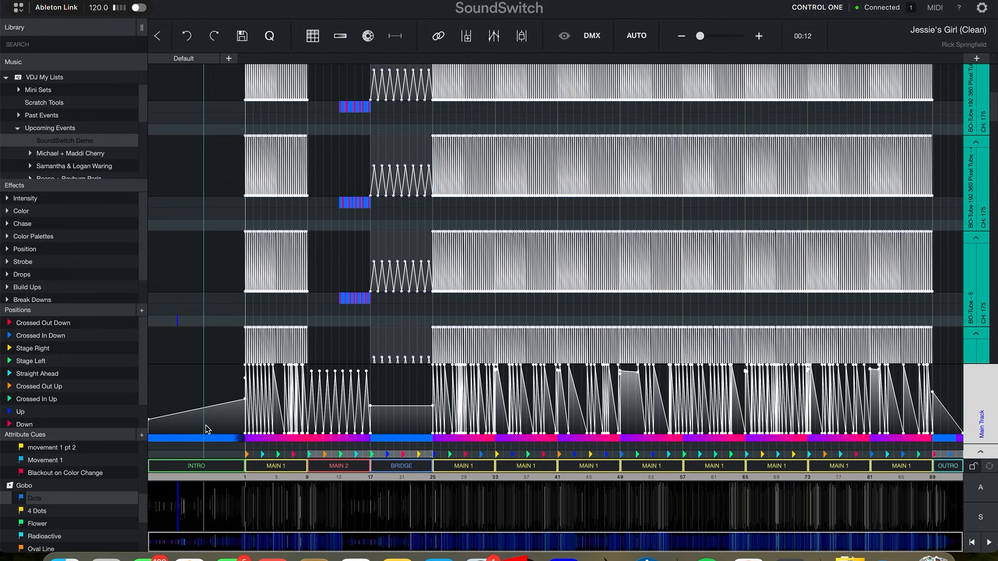
Change the Intro section of Jessie's Girl to a Main 1 section.
{"action": "right_click", "coordinate": [198, 466]}
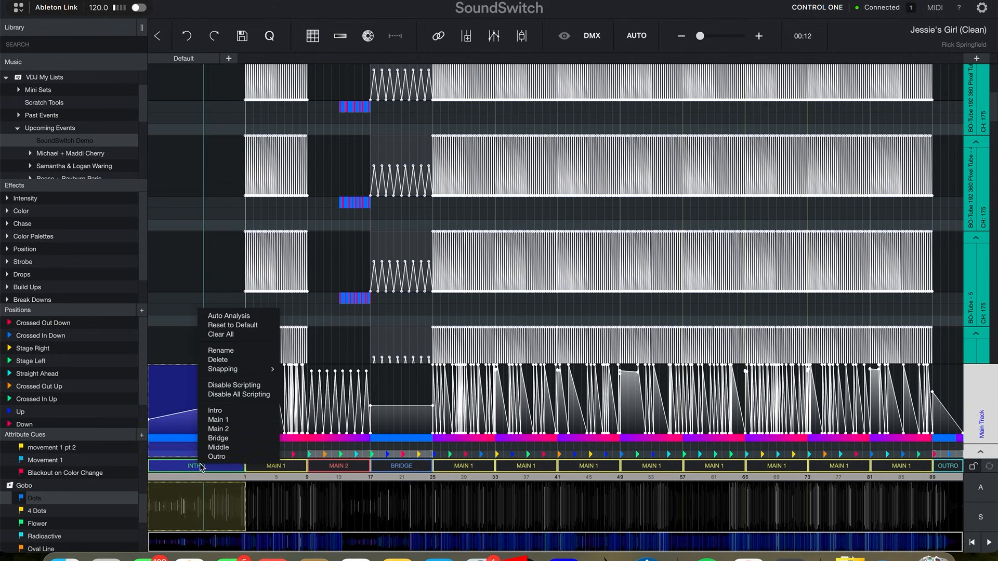
{"action": "left_click", "coordinate": [216, 420]}
Add the fixture tracks of the opening Main 1 section to the automation exclusion list.
{"action": "right_click", "coordinate": [230, 415]}
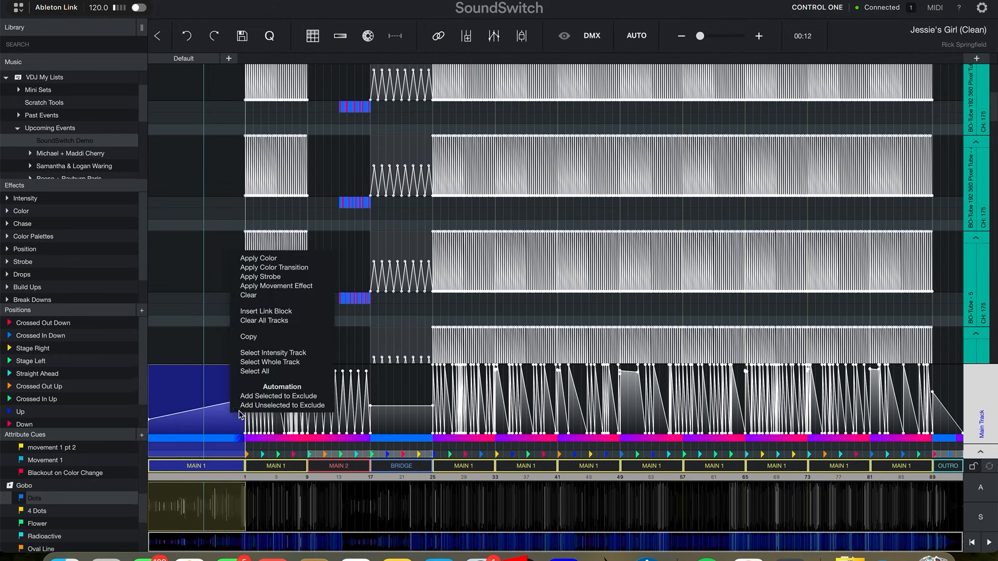
{"action": "left_click", "coordinate": [256, 411]}
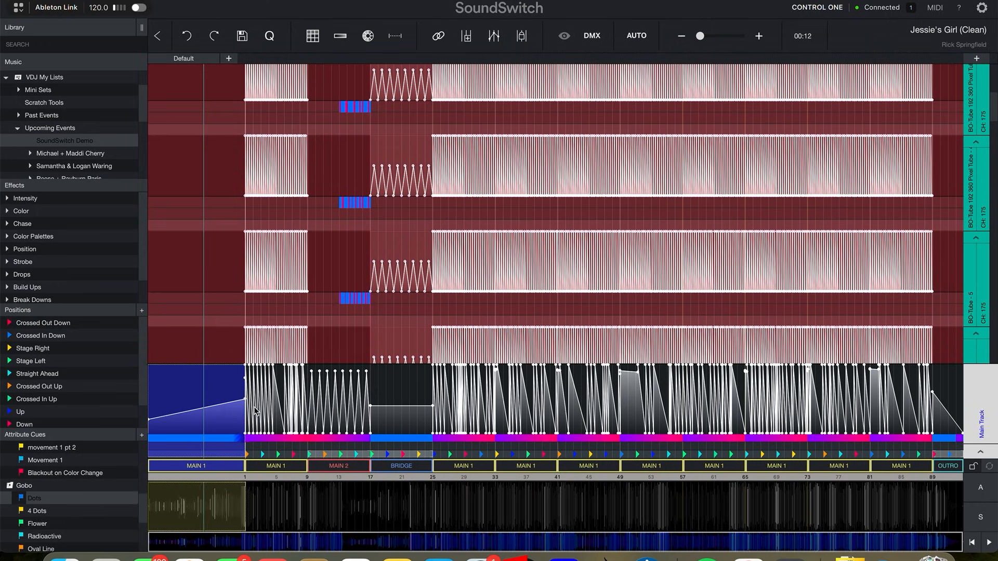
{"action": "left_click", "coordinate": [989, 468]}
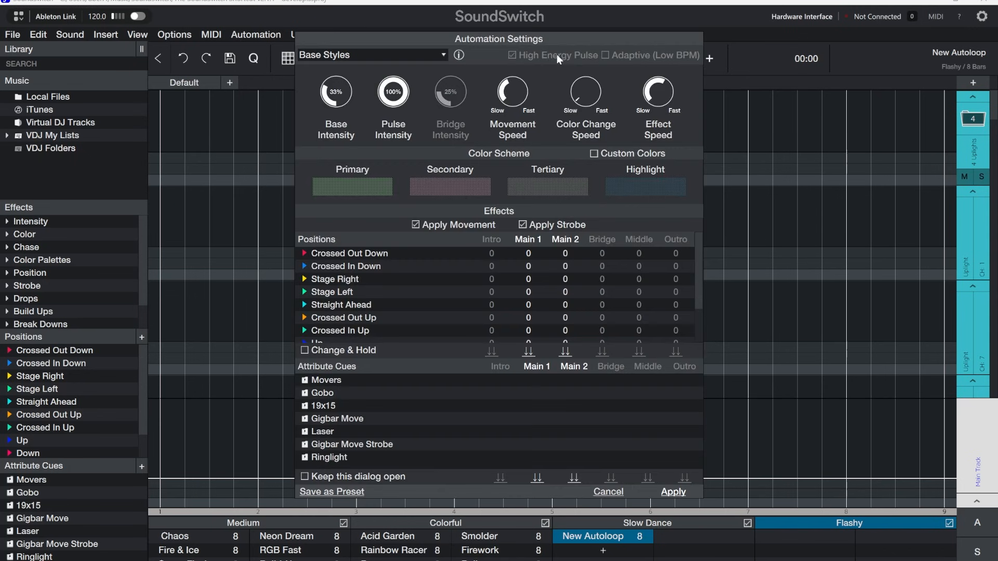
Autoscript the New Autoloop using the Dance Autoloop 1 preset from the automation settings.
{"action": "left_click", "coordinate": [438, 56]}
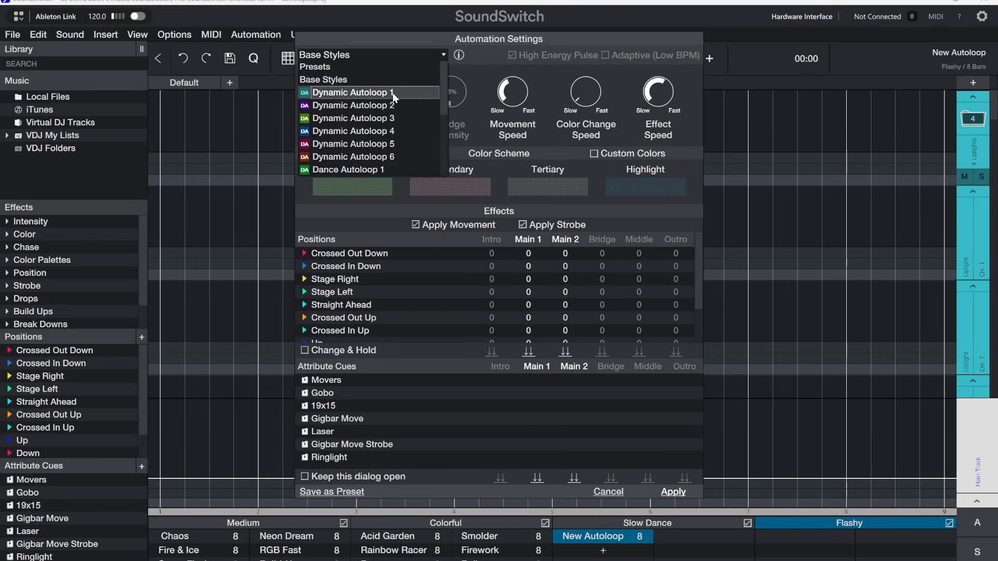
{"action": "left_click", "coordinate": [344, 171]}
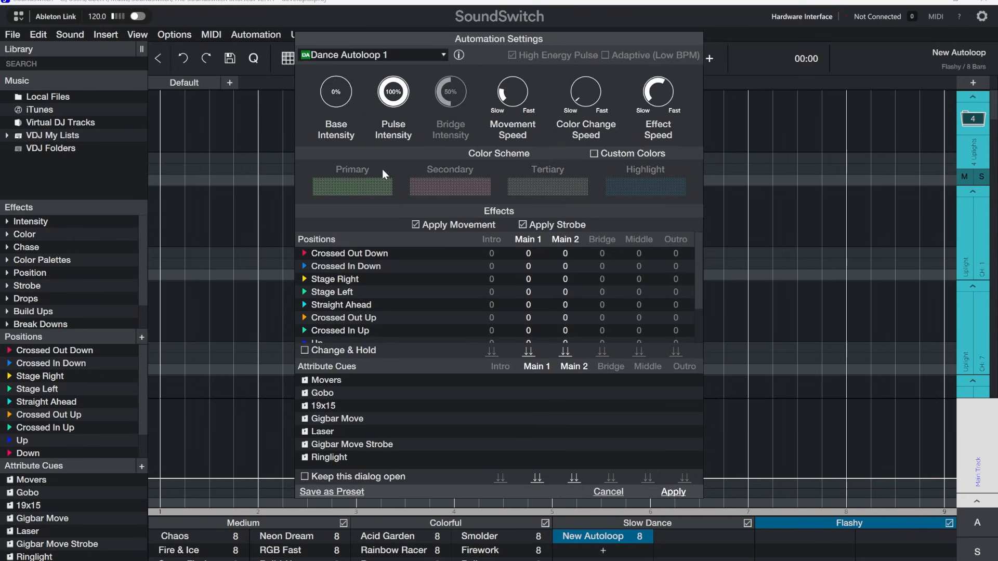
{"action": "left_click", "coordinate": [676, 493]}
{"action": "left_click", "coordinate": [599, 301]}
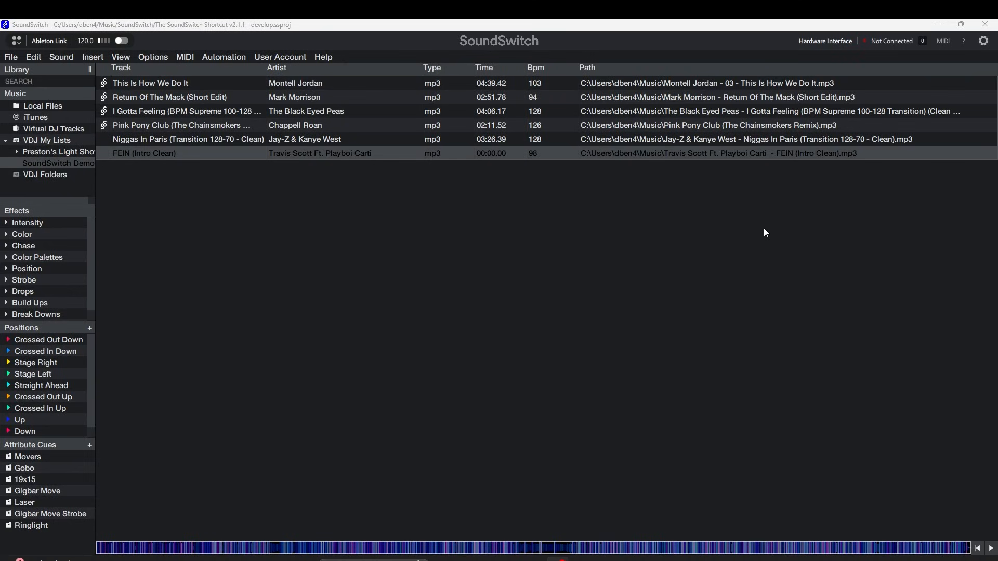
Export the project for the Default venue with lighting tracks included, and open the exported Default export.ssproj folder.
{"action": "left_click", "coordinate": [600, 83]}
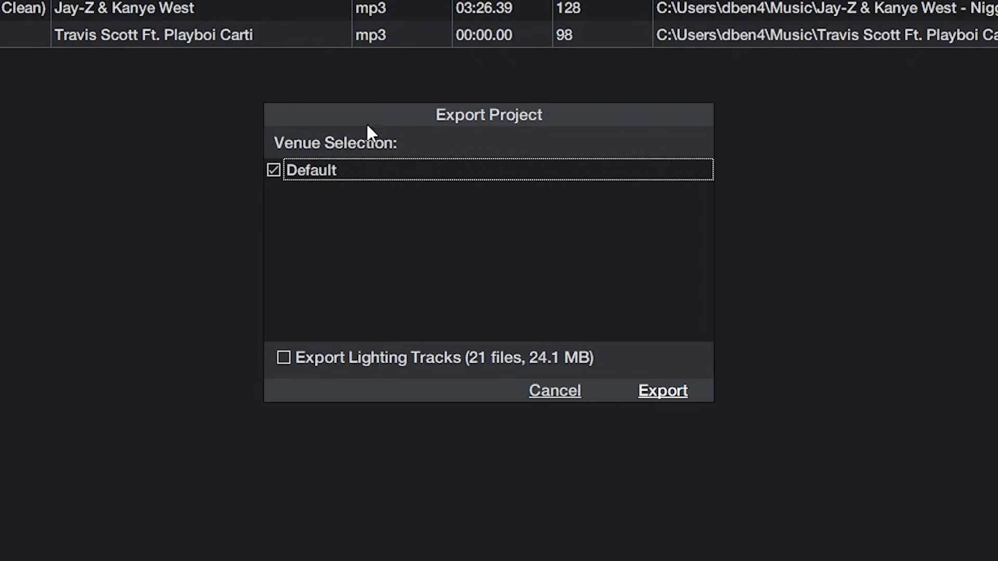
{"action": "left_click", "coordinate": [284, 358]}
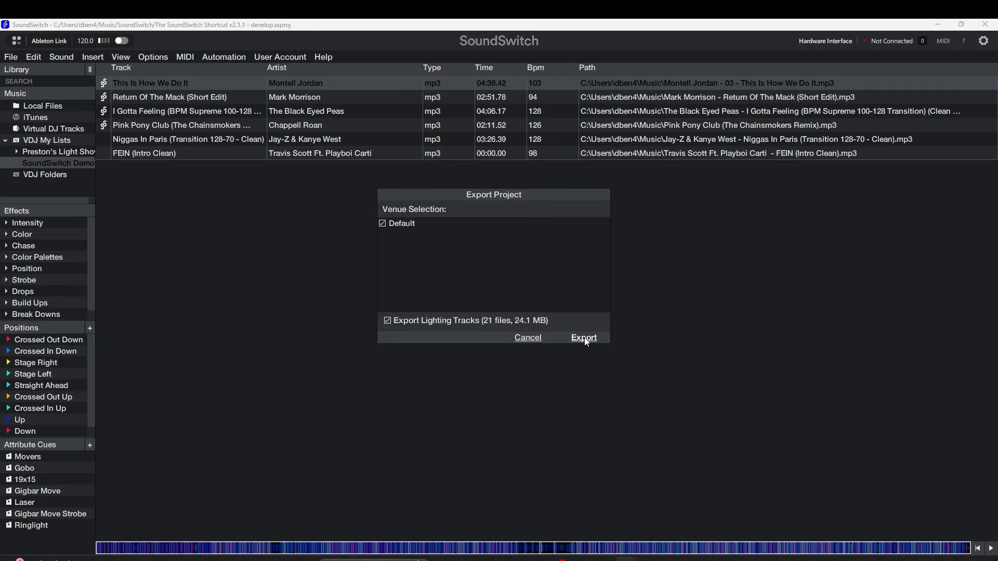
{"action": "left_click", "coordinate": [585, 338]}
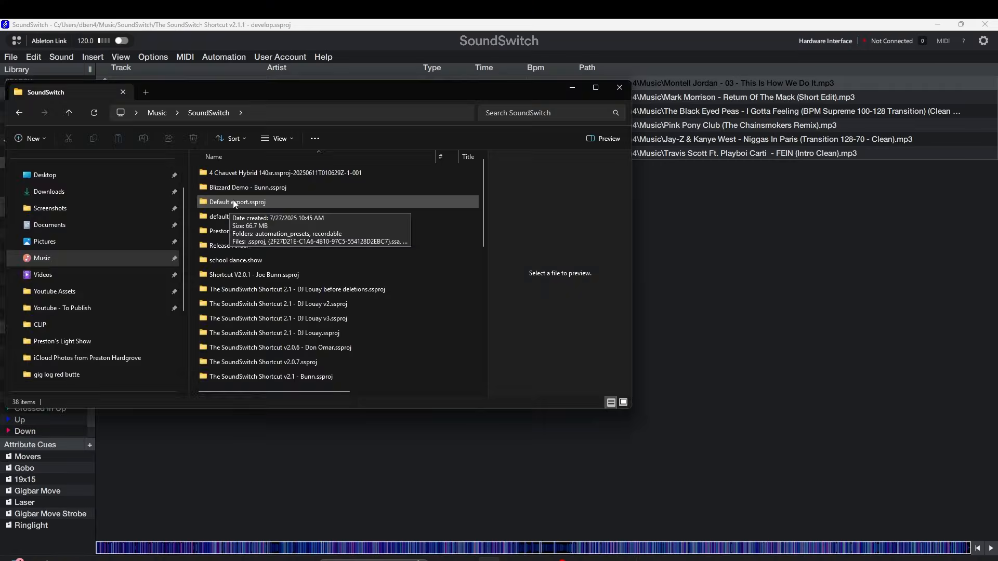
{"action": "double_click", "coordinate": [234, 202]}
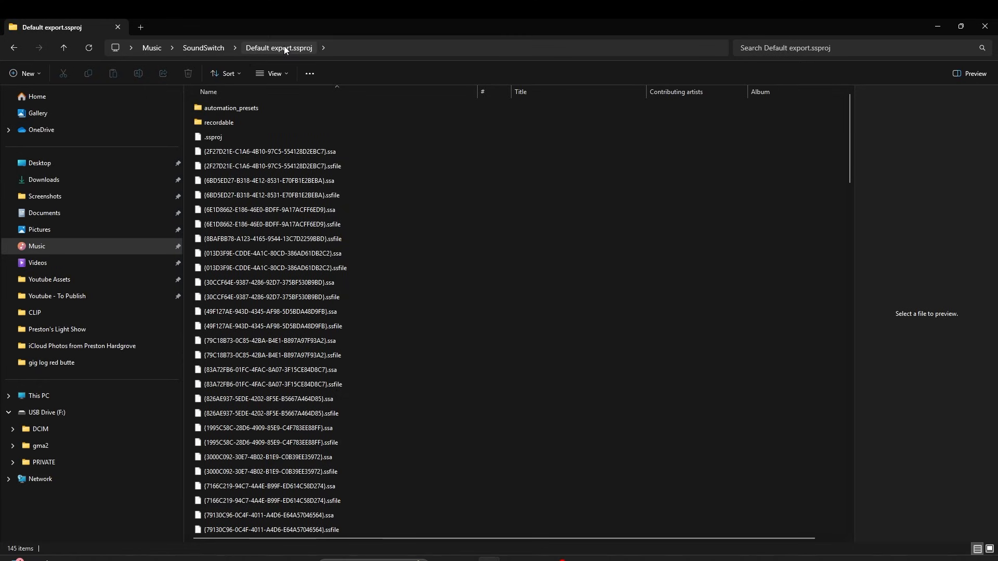